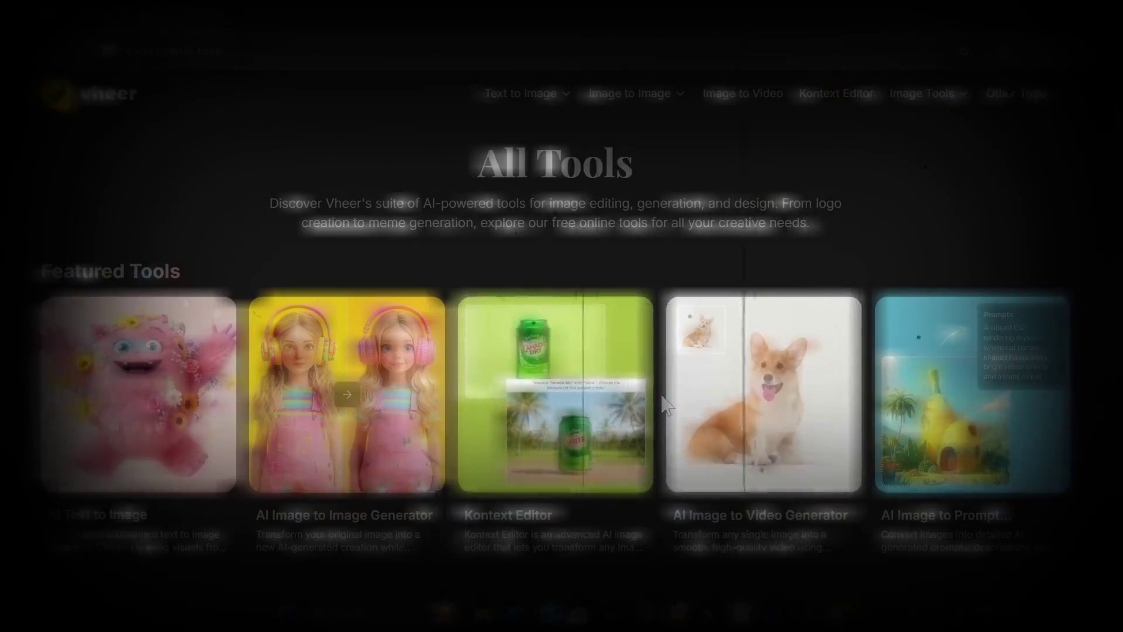
Scroll down the All Tools page toward the AI Text to Image tool.
{"action": "scroll", "coordinate": [660, 404], "scroll_direction": "down", "scroll_amount": 10}
{"action": "scroll", "coordinate": [658, 397], "scroll_direction": "down", "scroll_amount": 6}
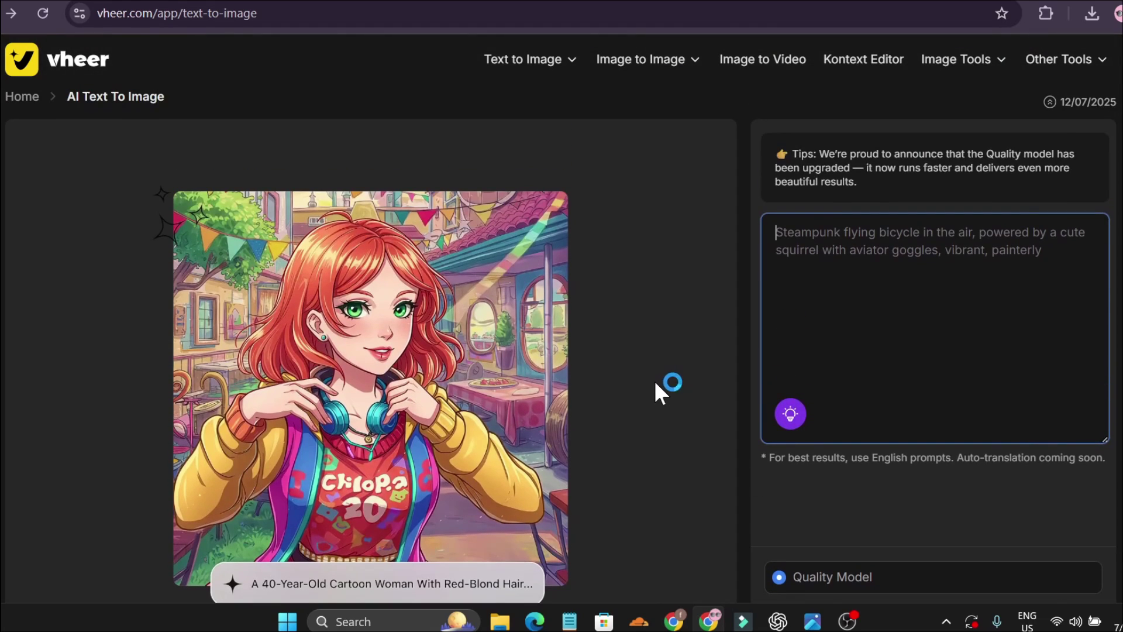
Review the aspect ratio choices and keep the ratio at 1:1.
{"action": "scroll", "coordinate": [673, 312], "scroll_direction": "down", "scroll_amount": 3}
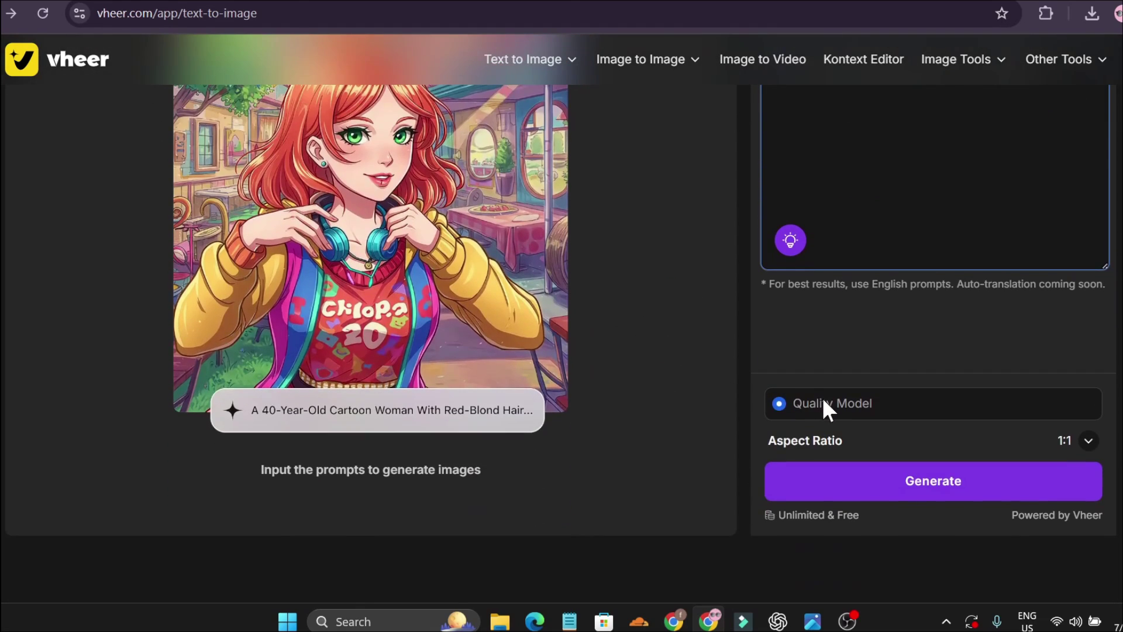
{"action": "left_click", "coordinate": [1076, 440]}
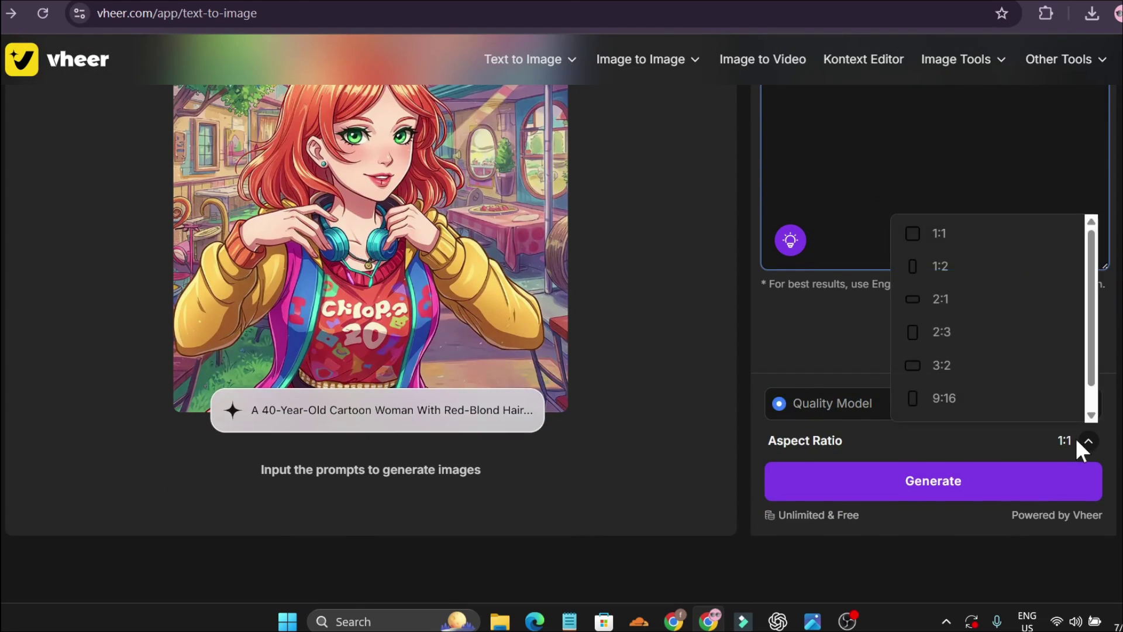
{"action": "left_click", "coordinate": [1087, 444]}
{"action": "left_click", "coordinate": [1085, 445]}
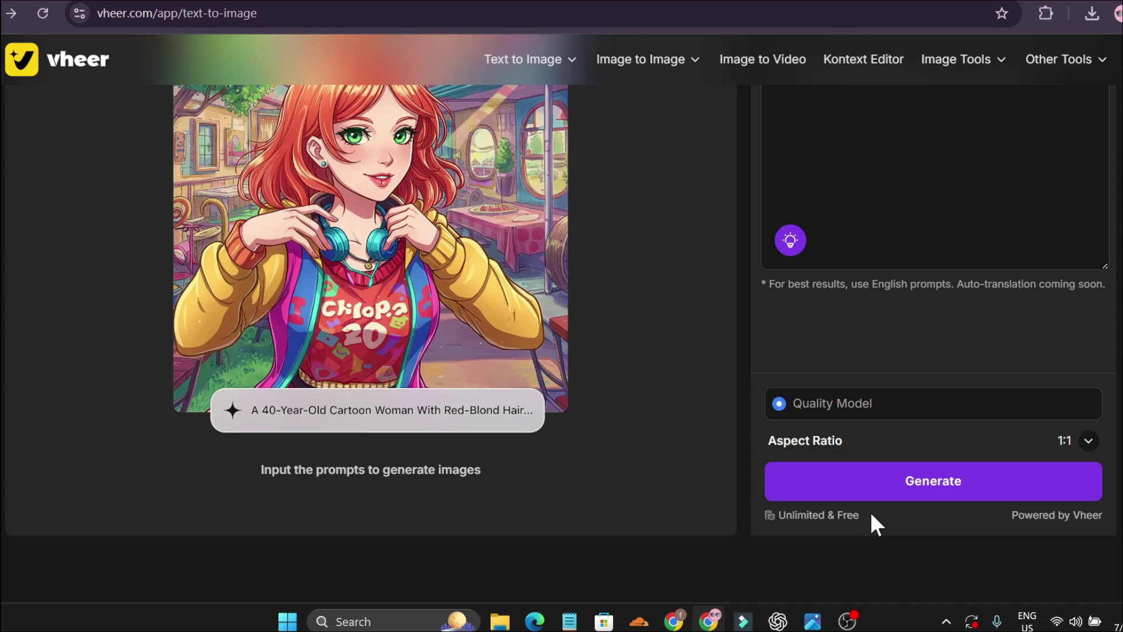
Replace the prompt with the serene forest glade at dawn description.
{"action": "scroll", "coordinate": [798, 248], "scroll_direction": "up", "scroll_amount": 3}
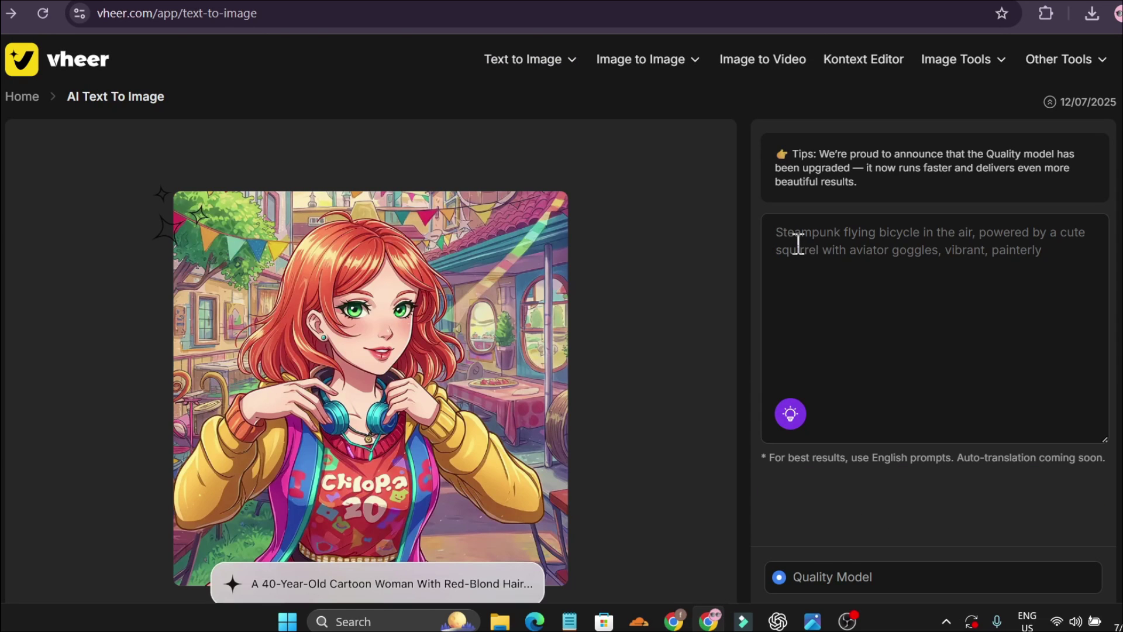
{"action": "left_click", "coordinate": [794, 419]}
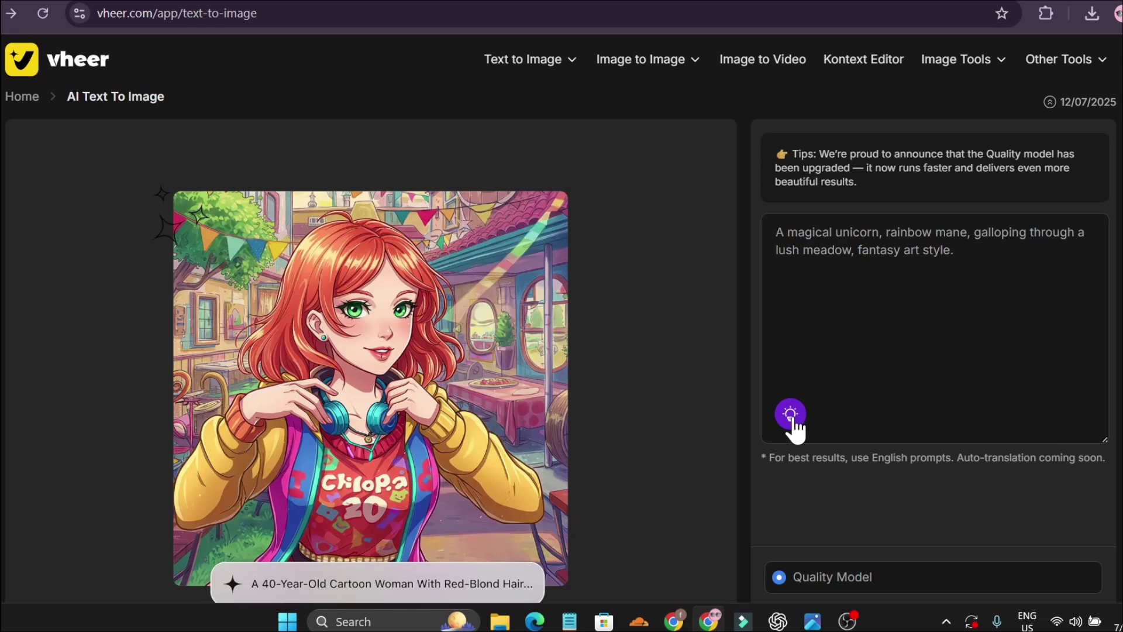
{"action": "left_click", "coordinate": [794, 419]}
{"action": "left_click", "coordinate": [794, 418]}
{"action": "left_click", "coordinate": [794, 419]}
{"action": "left_click", "coordinate": [804, 245]}
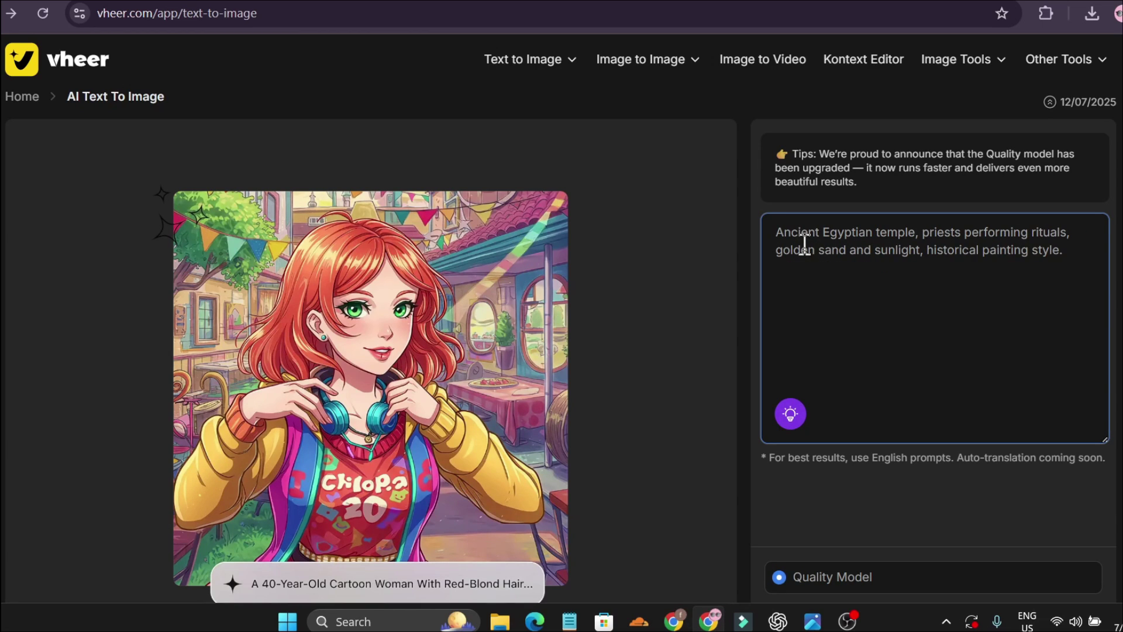
{"action": "type", "text": "A serene forest glade at dawn, hyper-detailed leaves with dew droplets, sunlight piercing through dense fog between moss-covered trees, layers of foliage, tree bark textures, scattered mushrooms and flowers, ambient light rays, 4K realism"}
{"action": "key", "text": "ctrl+a"}
{"action": "type", "text": "A serene forest glade at dawn, hyper-detailed leaves with dew droplets, sunlight piercing through dense fog between moss-covered trees, layers of foliage, tree bark textures, scattered mushrooms and flowers, ambient light rays, 4K realism"}
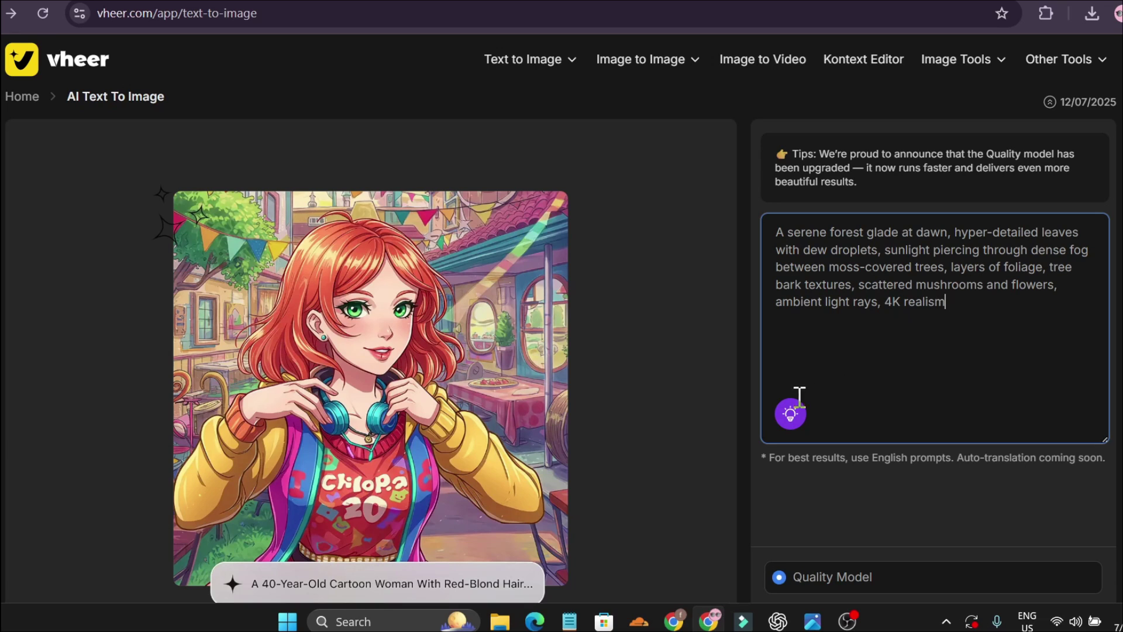
{"action": "scroll", "coordinate": [815, 501], "scroll_direction": "down", "scroll_amount": 3}
Generate the 1:1 forest image with sunbeams through fog, mossy trees and mushrooms.
{"action": "left_click", "coordinate": [871, 494]}
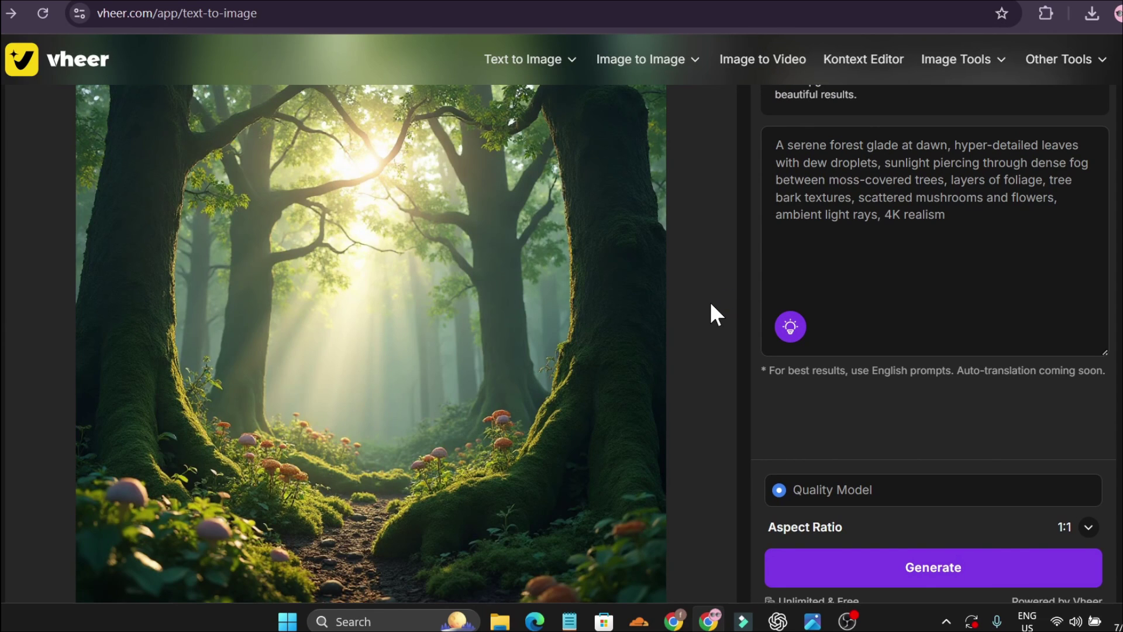
{"action": "scroll", "coordinate": [710, 305], "scroll_direction": "down", "scroll_amount": 2}
{"action": "scroll", "coordinate": [711, 305], "scroll_direction": "up", "scroll_amount": 2}
{"action": "scroll", "coordinate": [510, 339], "scroll_direction": "down", "scroll_amount": 2}
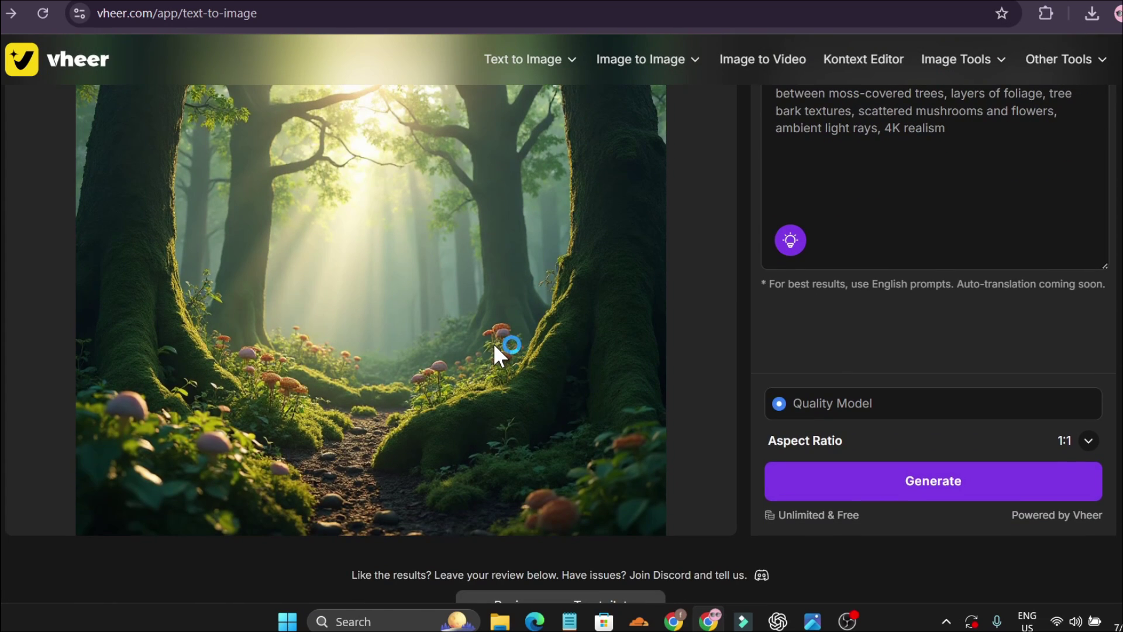
{"action": "scroll", "coordinate": [493, 343], "scroll_direction": "up", "scroll_amount": 3}
{"action": "scroll", "coordinate": [506, 325], "scroll_direction": "down", "scroll_amount": 2}
{"action": "scroll", "coordinate": [512, 328], "scroll_direction": "up", "scroll_amount": 1}
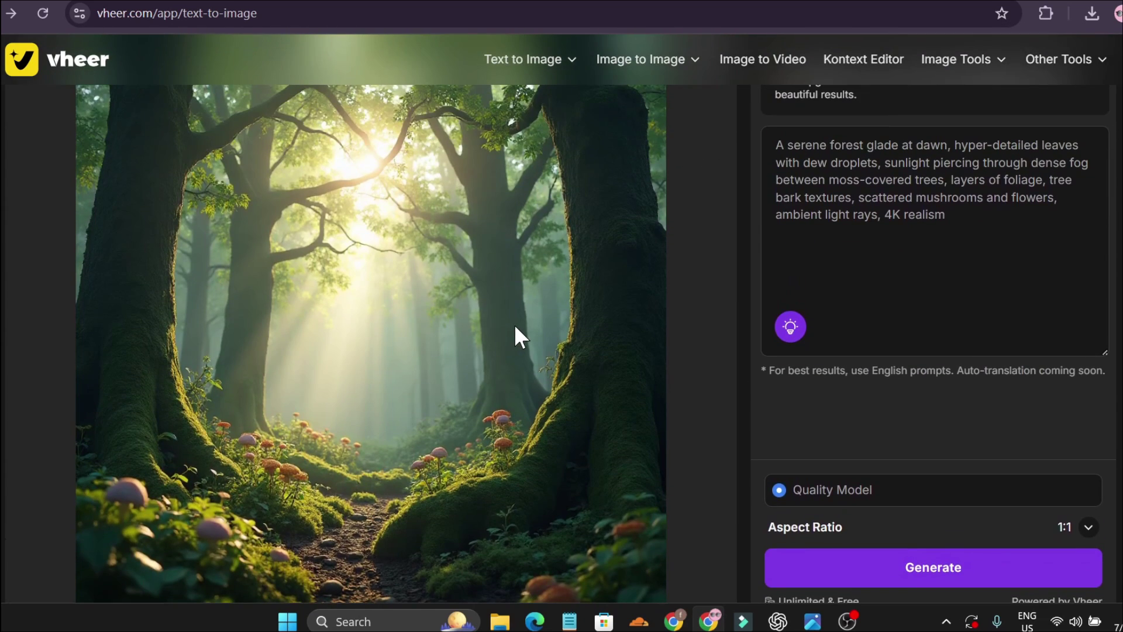
{"action": "scroll", "coordinate": [514, 324], "scroll_direction": "down", "scroll_amount": 1}
{"action": "scroll", "coordinate": [514, 324], "scroll_direction": "up", "scroll_amount": 1}
{"action": "scroll", "coordinate": [592, 182], "scroll_direction": "up", "scroll_amount": 2}
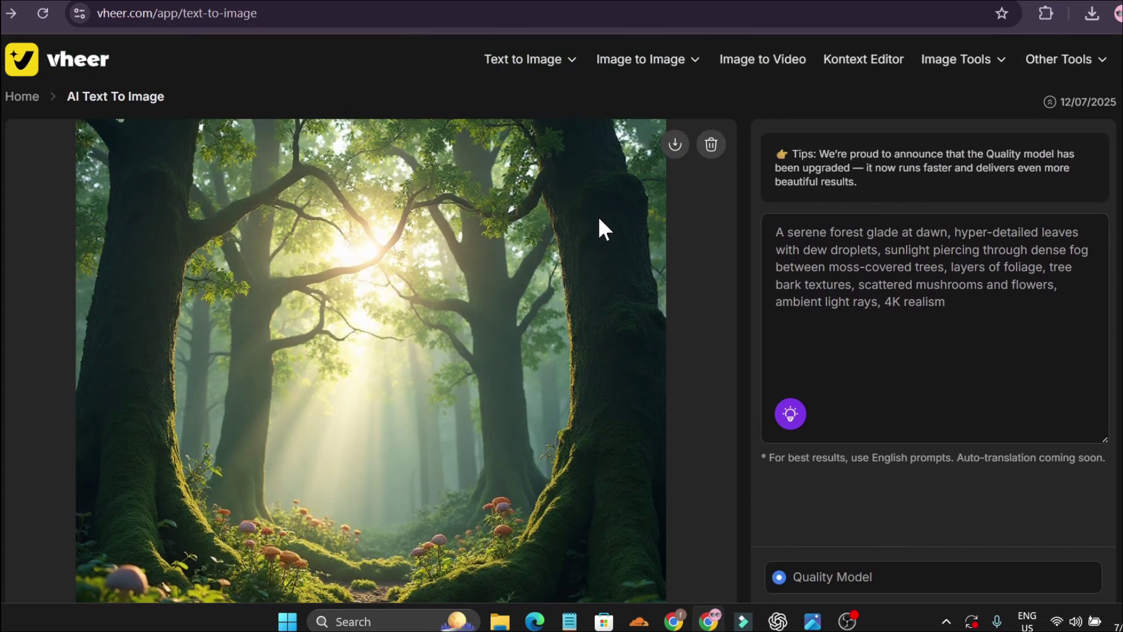
Download the forest image DqAxY51j.jpg and inspect it at 1024 x 1024 in Photos.
{"action": "left_click", "coordinate": [673, 147]}
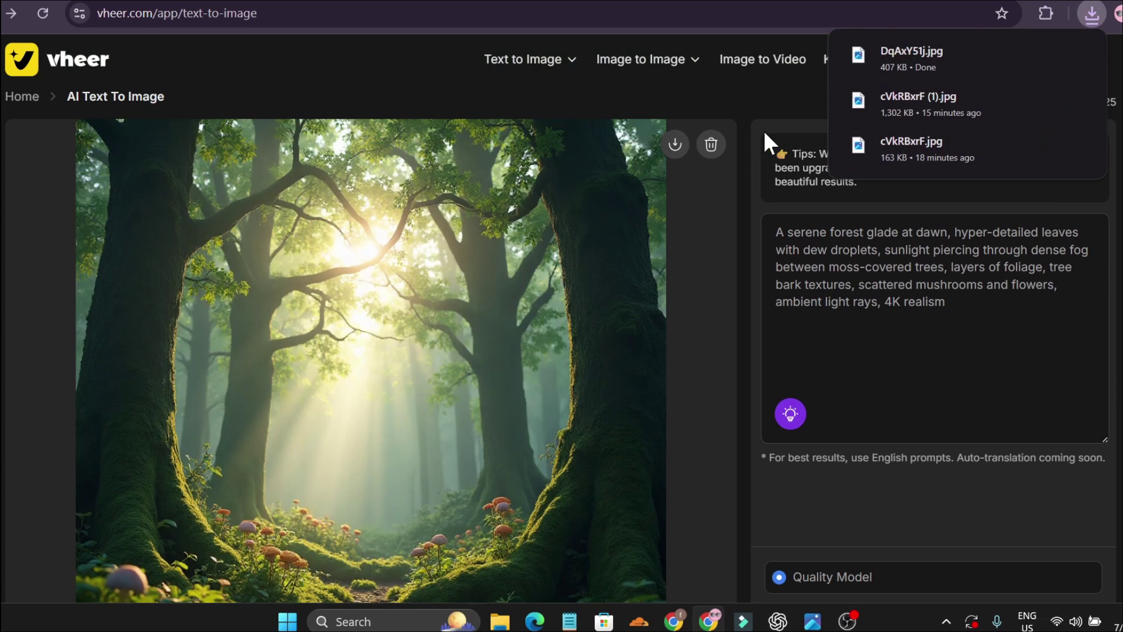
{"action": "left_click", "coordinate": [1009, 75]}
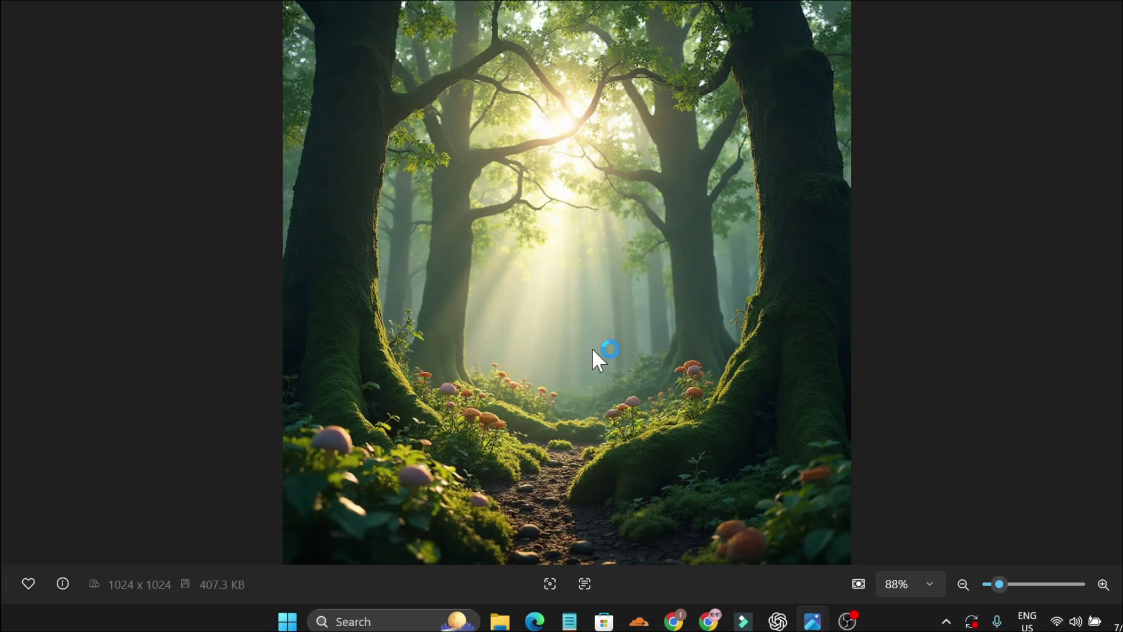
{"action": "scroll", "coordinate": [595, 362], "scroll_direction": "up", "scroll_amount": 2}
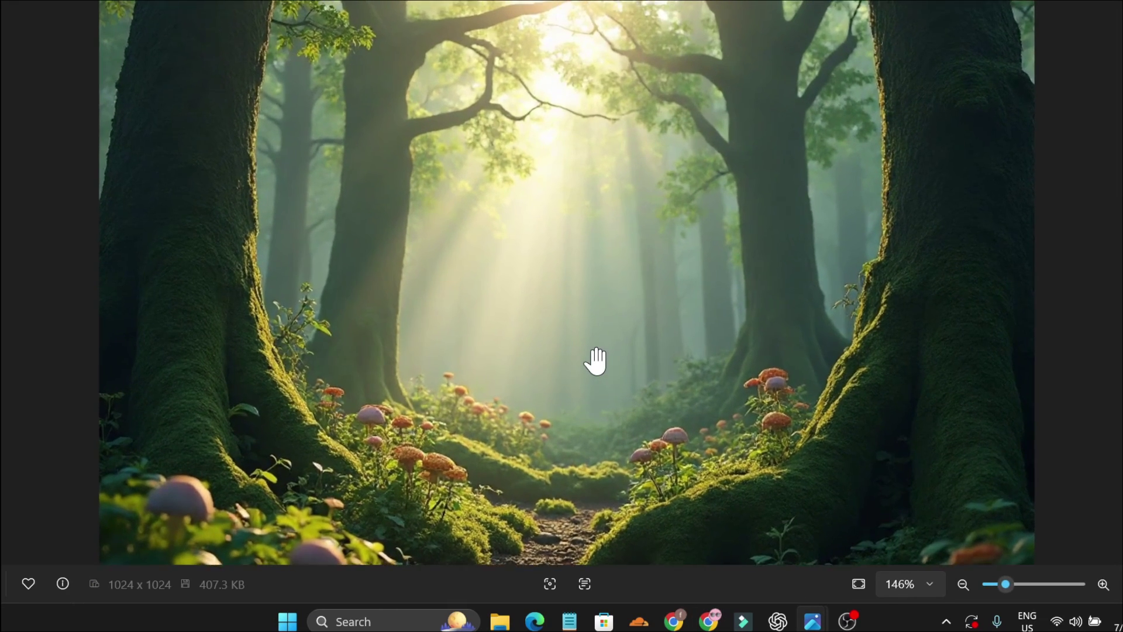
{"action": "scroll", "coordinate": [595, 361], "scroll_direction": "down", "scroll_amount": 3}
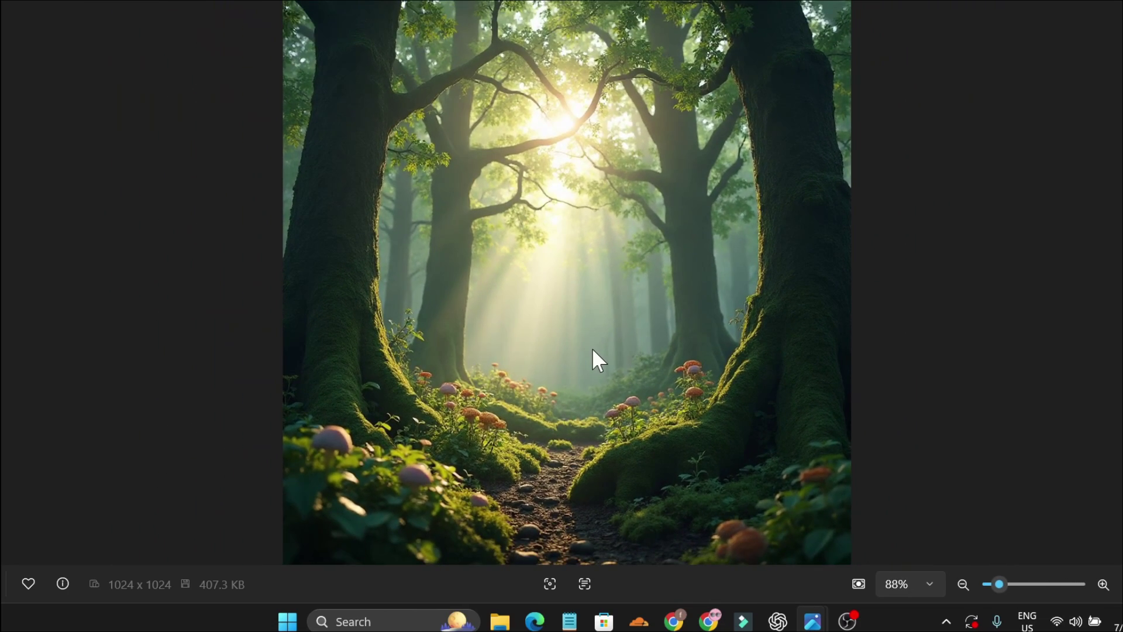
{"action": "scroll", "coordinate": [595, 361], "scroll_direction": "up", "scroll_amount": 3}
{"action": "scroll", "coordinate": [595, 362], "scroll_direction": "up", "scroll_amount": 1}
{"action": "scroll", "coordinate": [596, 362], "scroll_direction": "down", "scroll_amount": 4}
Switch to Chrome's 'free image upscaler' Google results and scroll through them.
{"action": "key", "text": "alt+Tab"}
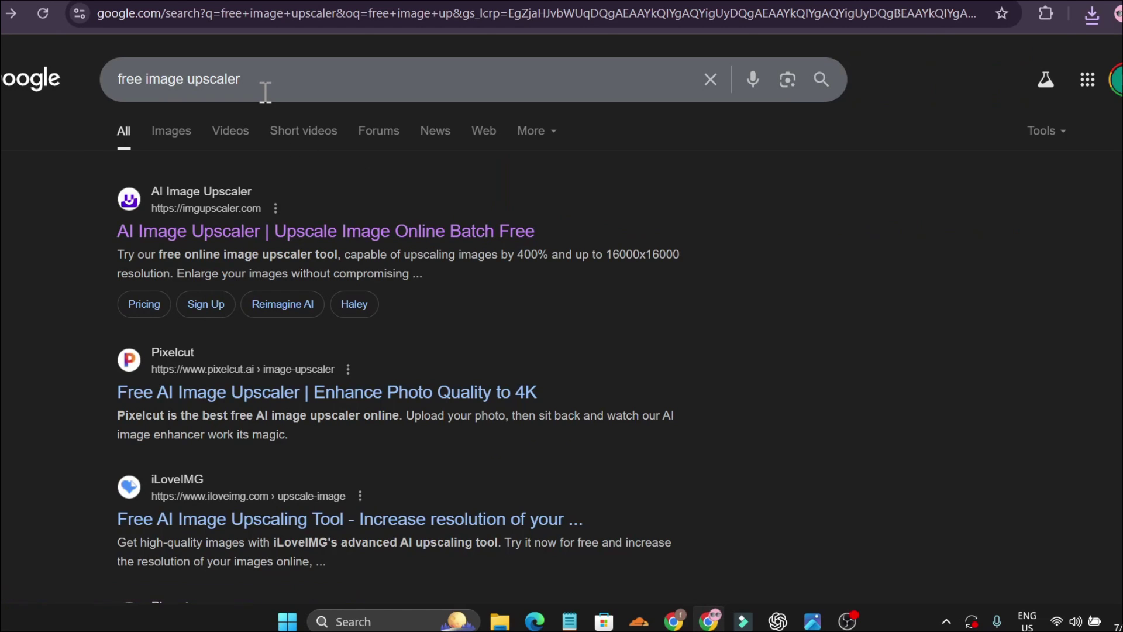
{"action": "scroll", "coordinate": [401, 351], "scroll_direction": "down", "scroll_amount": 4}
{"action": "scroll", "coordinate": [402, 350], "scroll_direction": "up", "scroll_amount": 4}
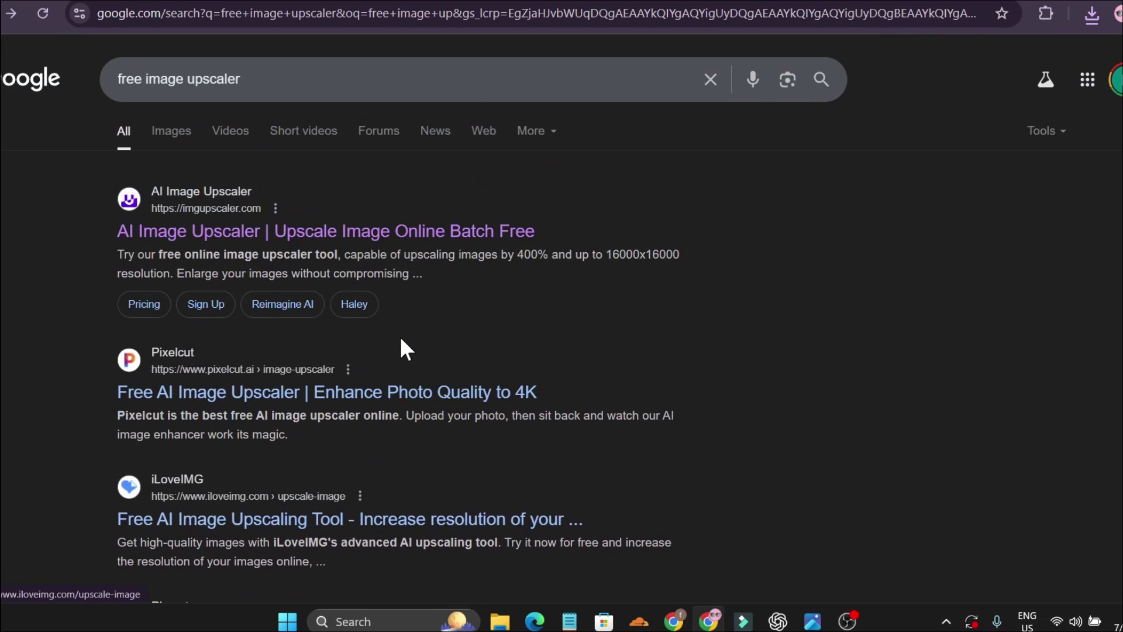
{"action": "scroll", "coordinate": [401, 342], "scroll_direction": "down", "scroll_amount": 2}
{"action": "scroll", "coordinate": [403, 334], "scroll_direction": "up", "scroll_amount": 2}
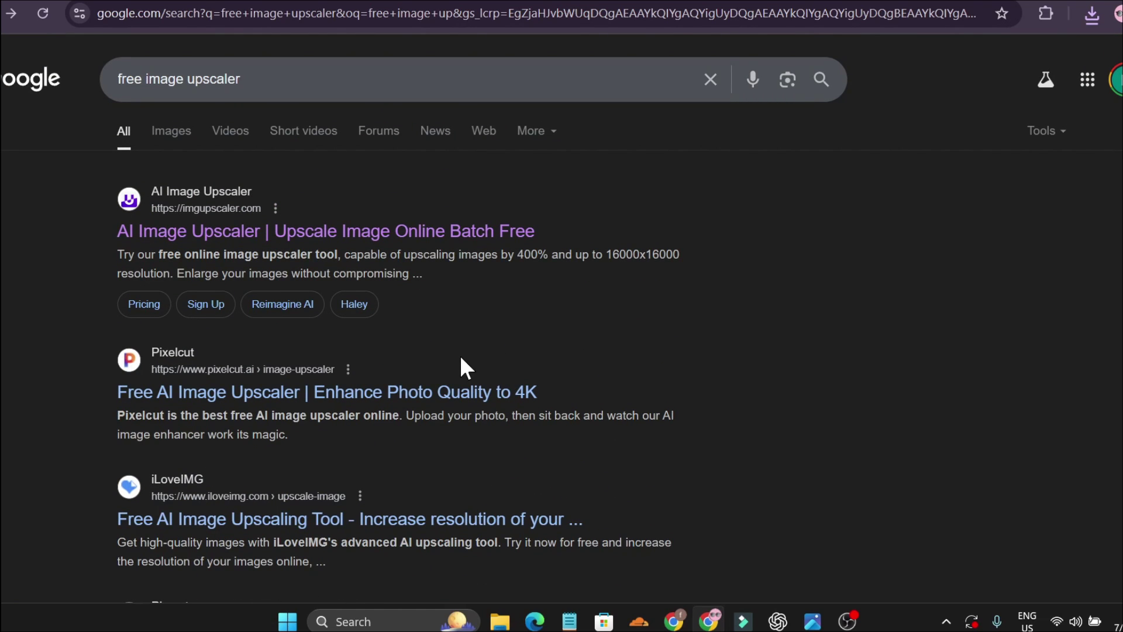
{"action": "scroll", "coordinate": [461, 358], "scroll_direction": "down", "scroll_amount": 3}
{"action": "scroll", "coordinate": [460, 358], "scroll_direction": "up", "scroll_amount": 3}
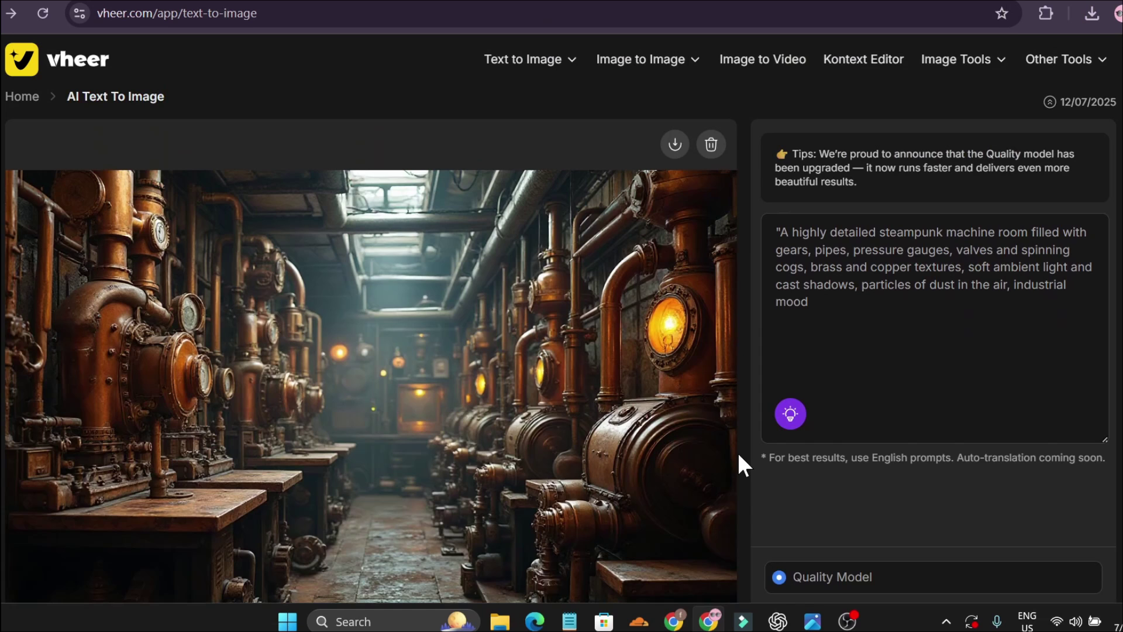
Browse the 3:2 generated images and select the bicycle prompt text.
{"action": "scroll", "coordinate": [739, 455], "scroll_direction": "down", "scroll_amount": 3}
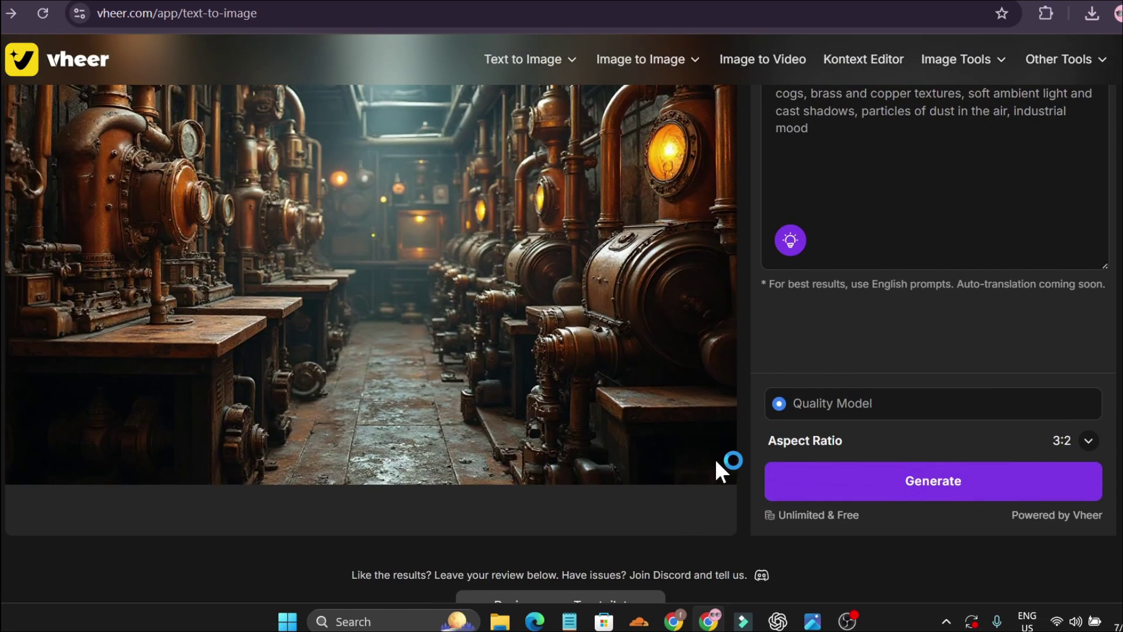
{"action": "scroll", "coordinate": [727, 464], "scroll_direction": "up", "scroll_amount": 1}
{"action": "scroll", "coordinate": [734, 462], "scroll_direction": "up", "scroll_amount": 3}
{"action": "scroll", "coordinate": [736, 460], "scroll_direction": "down", "scroll_amount": 3}
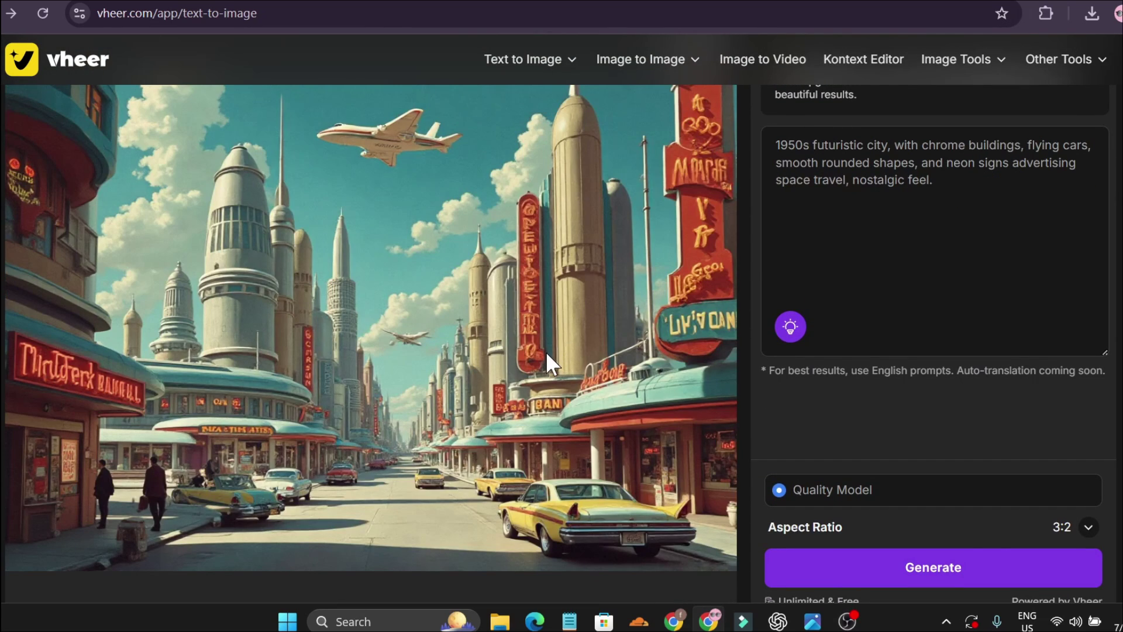
{"action": "scroll", "coordinate": [546, 351], "scroll_direction": "down", "scroll_amount": 2}
{"action": "scroll", "coordinate": [546, 356], "scroll_direction": "up", "scroll_amount": 5}
{"action": "scroll", "coordinate": [546, 356], "scroll_direction": "down", "scroll_amount": 3}
{"action": "scroll", "coordinate": [402, 342], "scroll_direction": "up", "scroll_amount": 1}
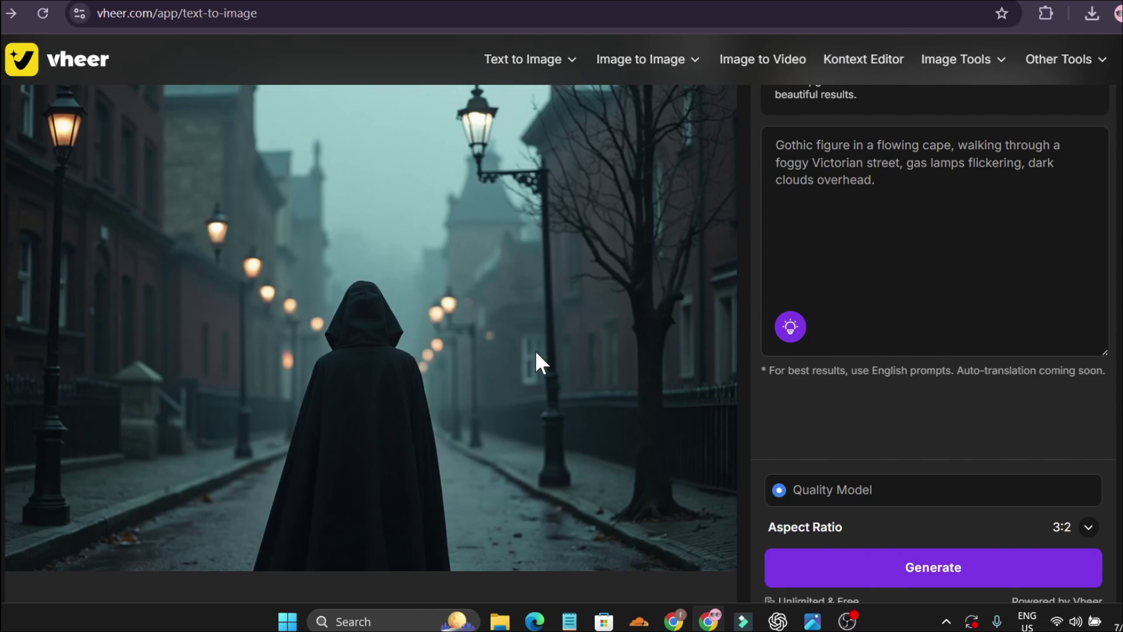
{"action": "scroll", "coordinate": [534, 350], "scroll_direction": "up", "scroll_amount": 1}
{"action": "scroll", "coordinate": [529, 350], "scroll_direction": "down", "scroll_amount": 3}
{"action": "scroll", "coordinate": [525, 350], "scroll_direction": "up", "scroll_amount": 3}
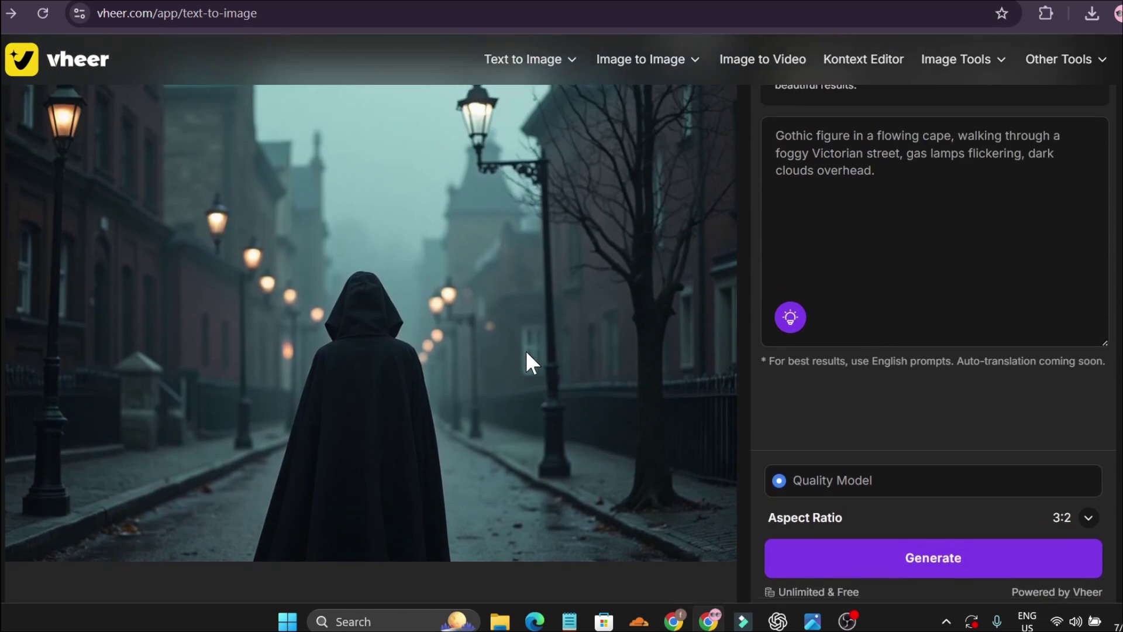
{"action": "scroll", "coordinate": [450, 380], "scroll_direction": "down", "scroll_amount": 2}
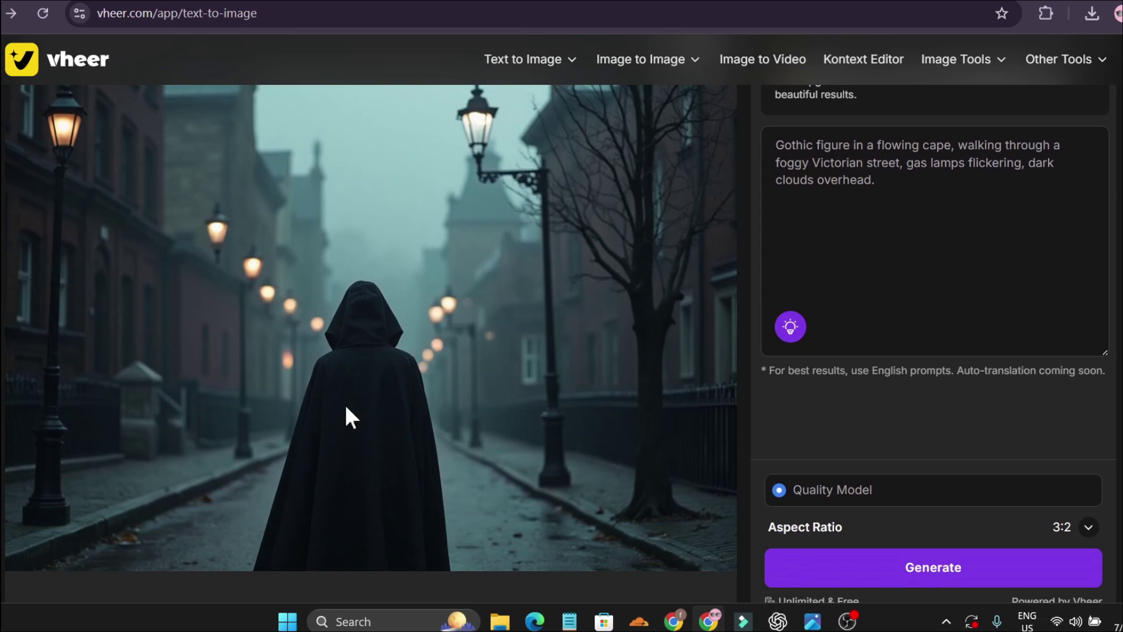
{"action": "scroll", "coordinate": [381, 403], "scroll_direction": "up", "scroll_amount": 1}
{"action": "scroll", "coordinate": [416, 401], "scroll_direction": "down", "scroll_amount": 1}
{"action": "mouse_move", "coordinate": [775, 234]}
{"action": "left_mouse_down"}
{"action": "mouse_move", "coordinate": [998, 243]}
{"action": "mouse_move", "coordinate": [769, 241]}
{"action": "left_mouse_up"}
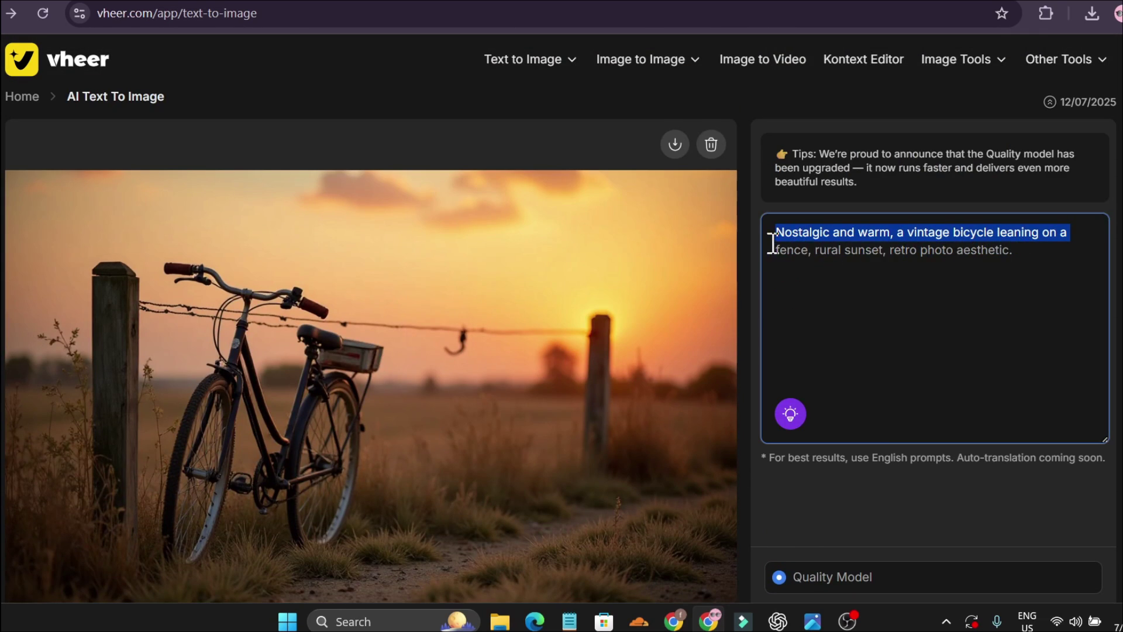
{"action": "scroll", "coordinate": [511, 352], "scroll_direction": "down", "scroll_amount": 2}
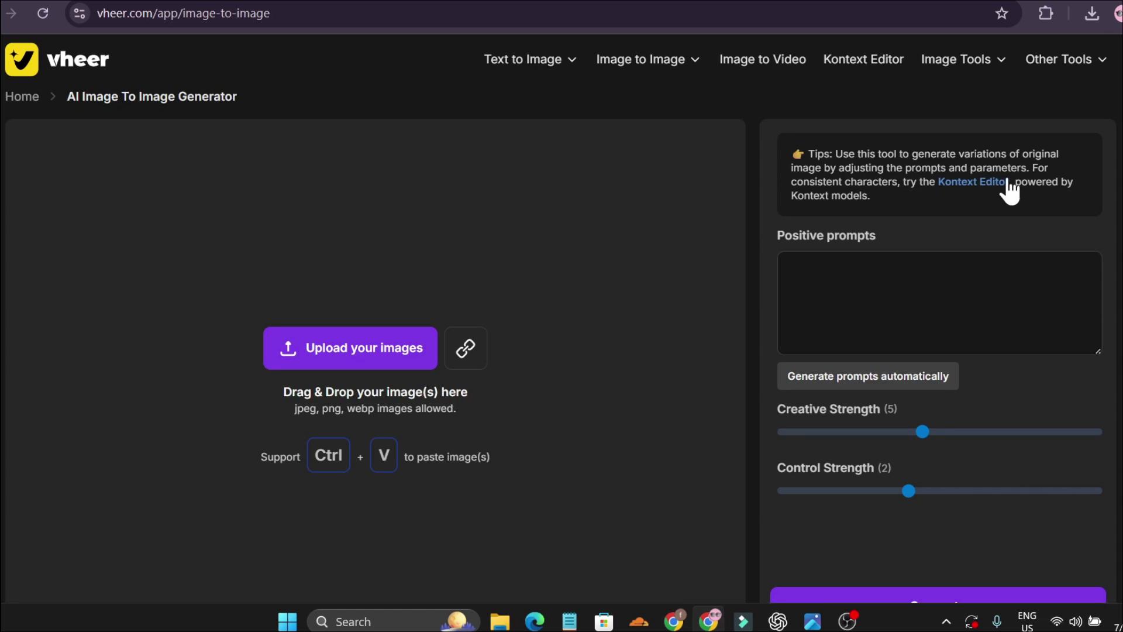
Choose DqAxY51j.jpg from Downloads in the file picker and load it.
{"action": "scroll", "coordinate": [524, 353], "scroll_direction": "down", "scroll_amount": 10}
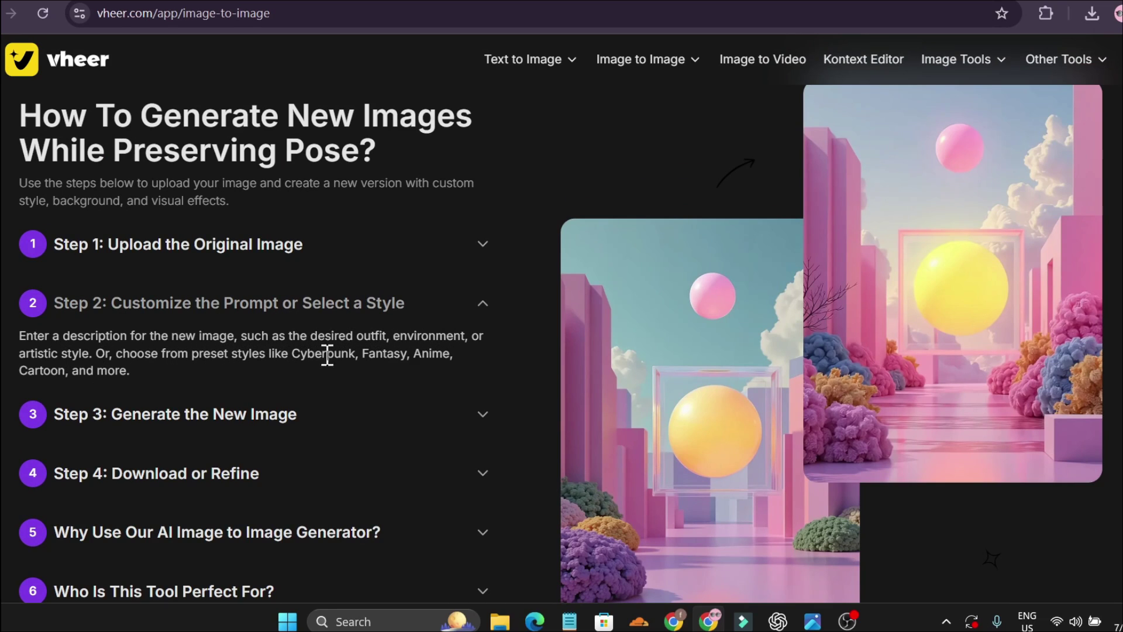
{"action": "left_click", "coordinate": [653, 408]}
{"action": "left_click", "coordinate": [392, 358]}
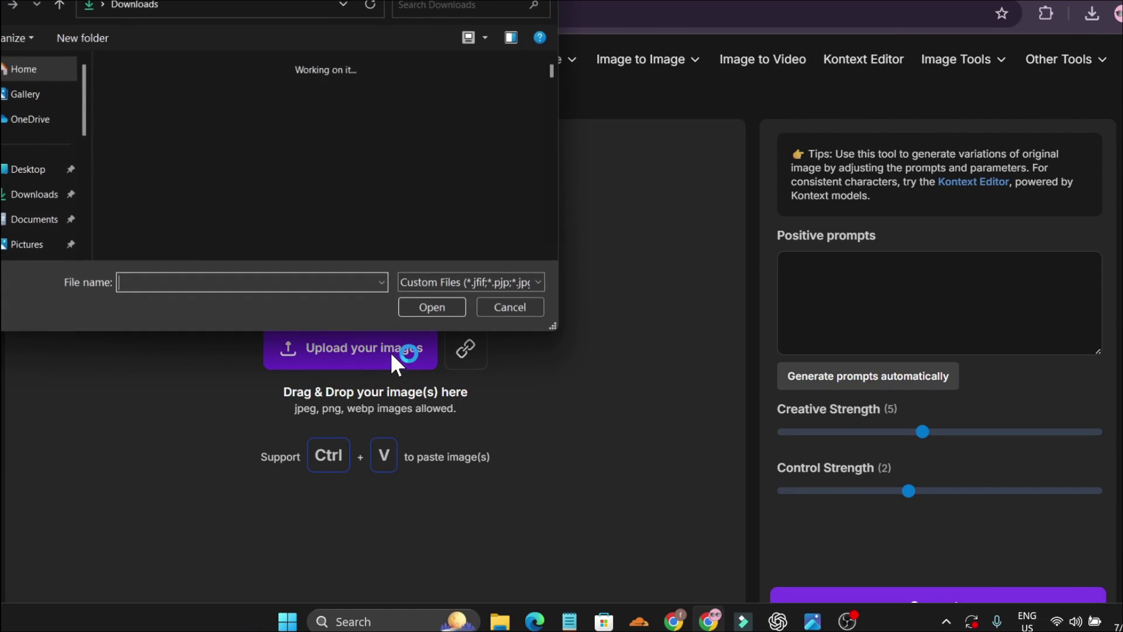
{"action": "left_click", "coordinate": [134, 105]}
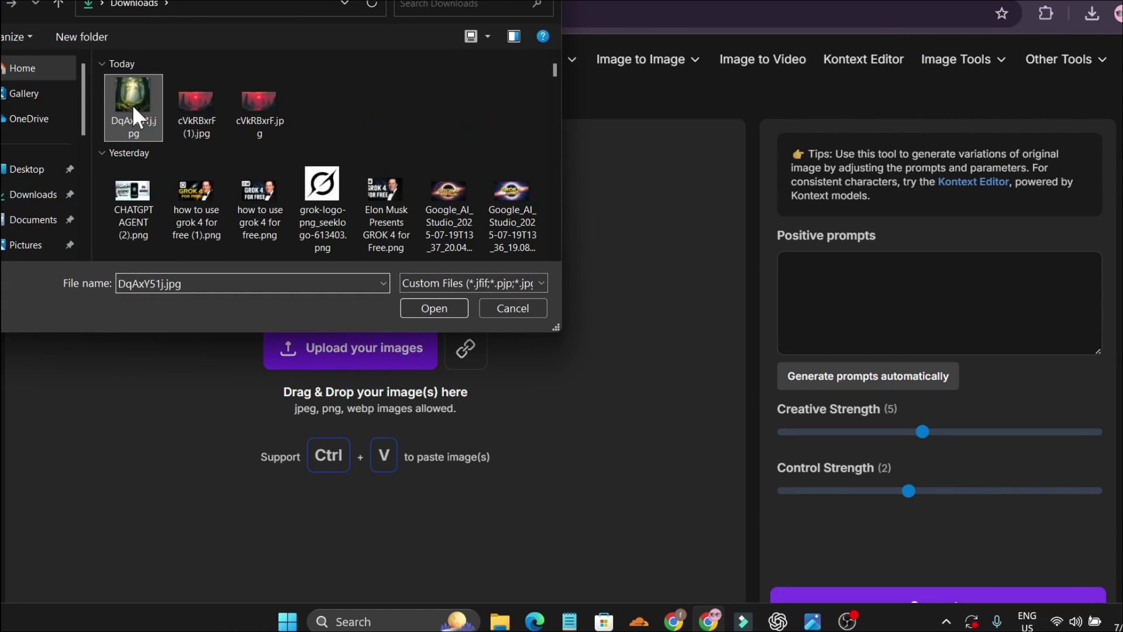
{"action": "left_click", "coordinate": [429, 307]}
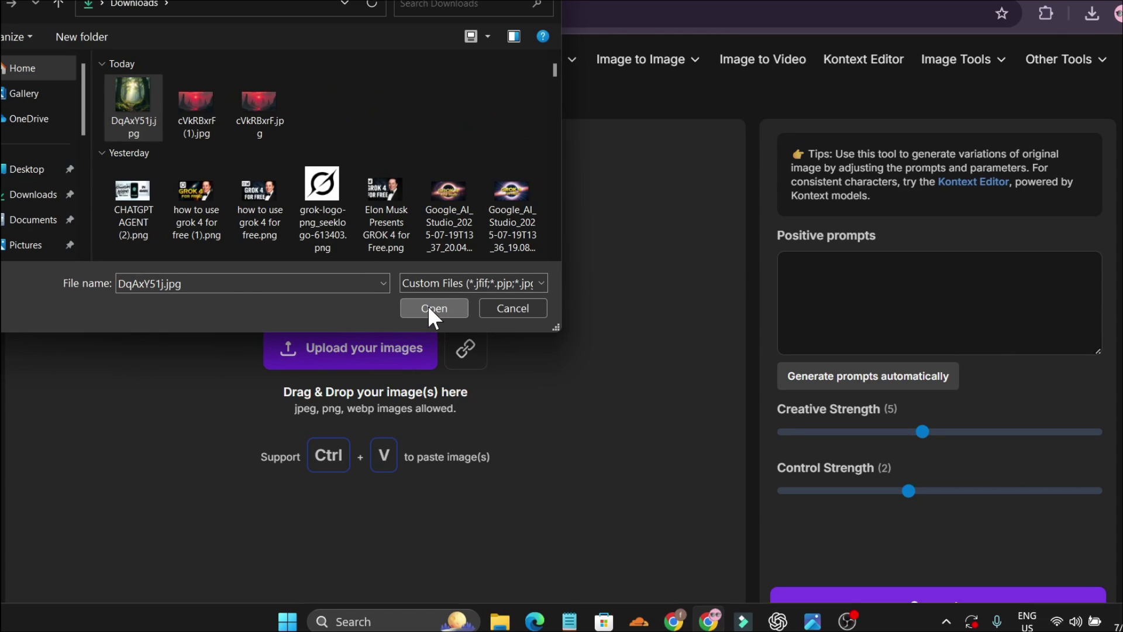
Auto-generate a prompt from the uploaded forest picture.
{"action": "scroll", "coordinate": [509, 413], "scroll_direction": "down", "scroll_amount": 2}
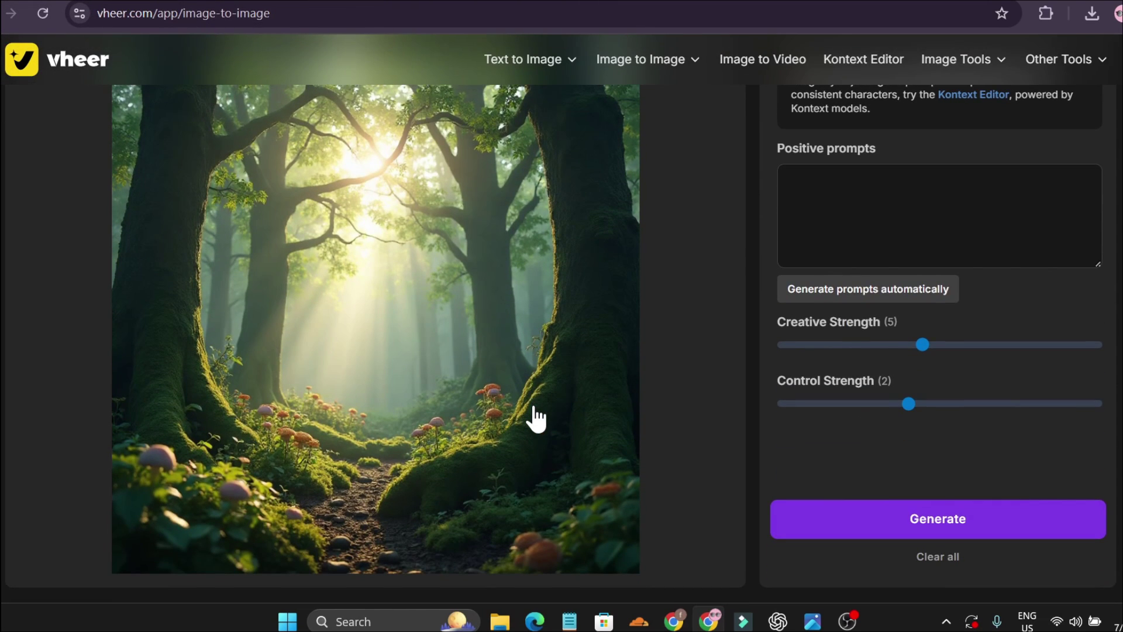
{"action": "scroll", "coordinate": [521, 398], "scroll_direction": "up", "scroll_amount": 2}
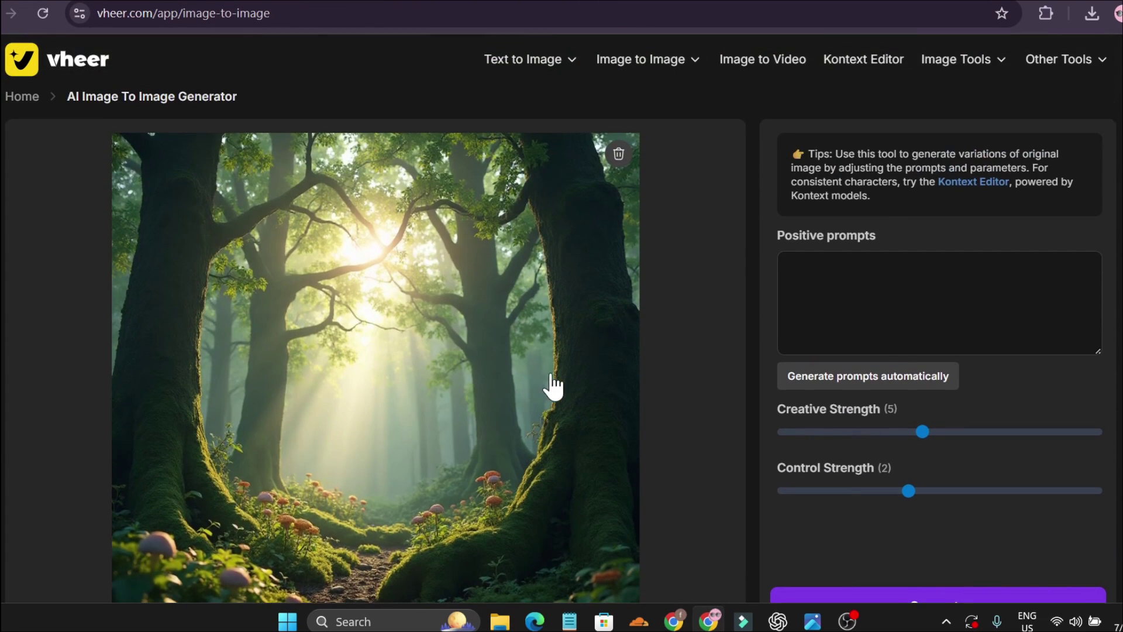
{"action": "scroll", "coordinate": [517, 386], "scroll_direction": "down", "scroll_amount": 2}
{"action": "scroll", "coordinate": [498, 396], "scroll_direction": "up", "scroll_amount": 2}
{"action": "left_click", "coordinate": [830, 376]}
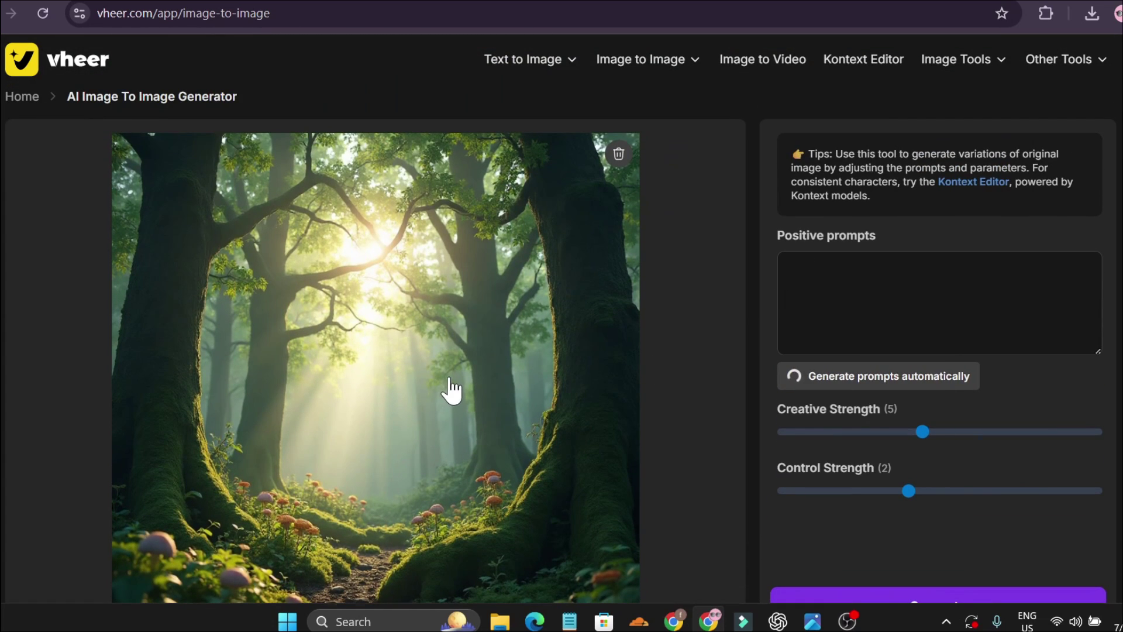
Review the anime-style forest result and go to the Kontext Editor page.
{"action": "scroll", "coordinate": [468, 395], "scroll_direction": "down", "scroll_amount": 3}
{"action": "scroll", "coordinate": [501, 401], "scroll_direction": "up", "scroll_amount": 3}
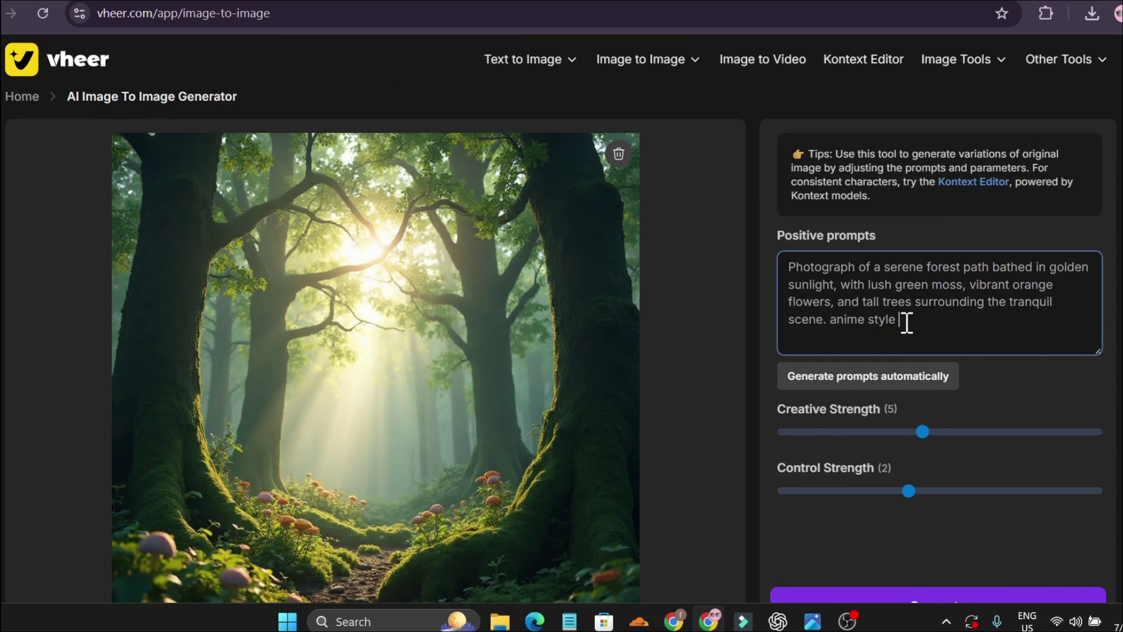
{"action": "scroll", "coordinate": [906, 322], "scroll_direction": "down", "scroll_amount": 2}
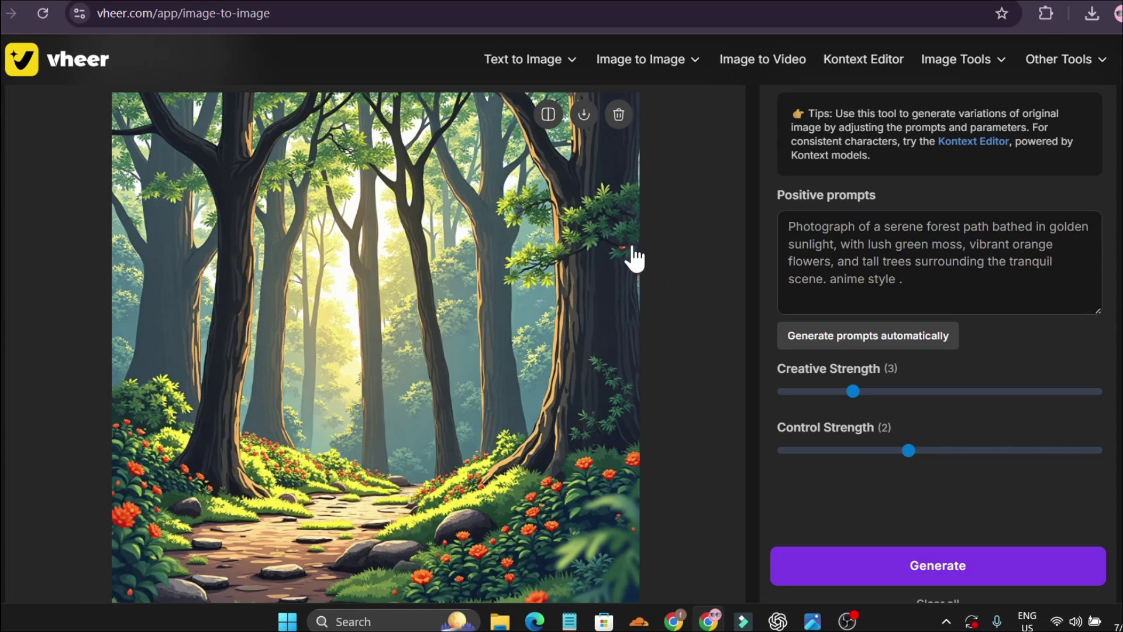
{"action": "left_click", "coordinate": [860, 64]}
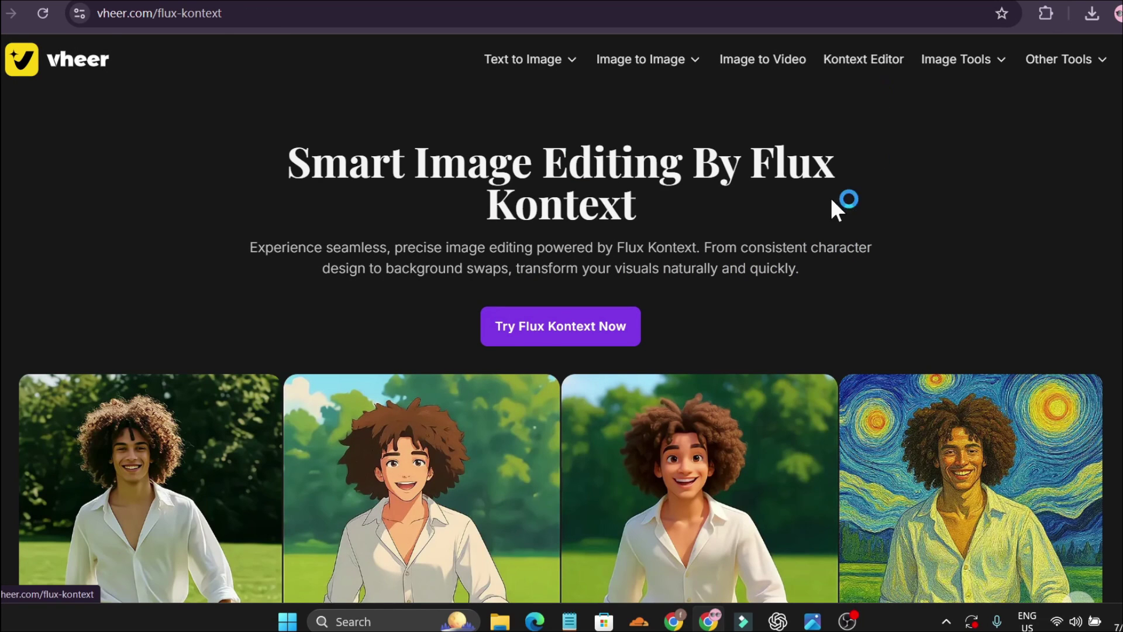
Enter the Flux Kontext editing workspace and start an image upload.
{"action": "scroll", "coordinate": [683, 389], "scroll_direction": "down", "scroll_amount": 3}
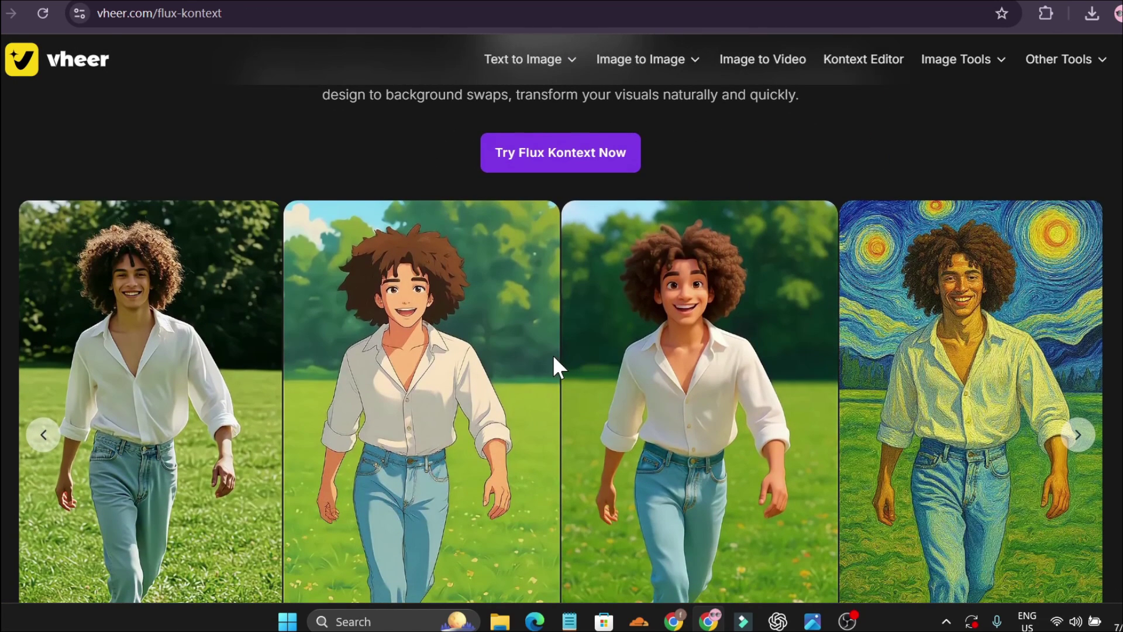
{"action": "scroll", "coordinate": [548, 353], "scroll_direction": "down", "scroll_amount": 2}
{"action": "scroll", "coordinate": [547, 353], "scroll_direction": "up", "scroll_amount": 2}
{"action": "scroll", "coordinate": [550, 356], "scroll_direction": "down", "scroll_amount": 2}
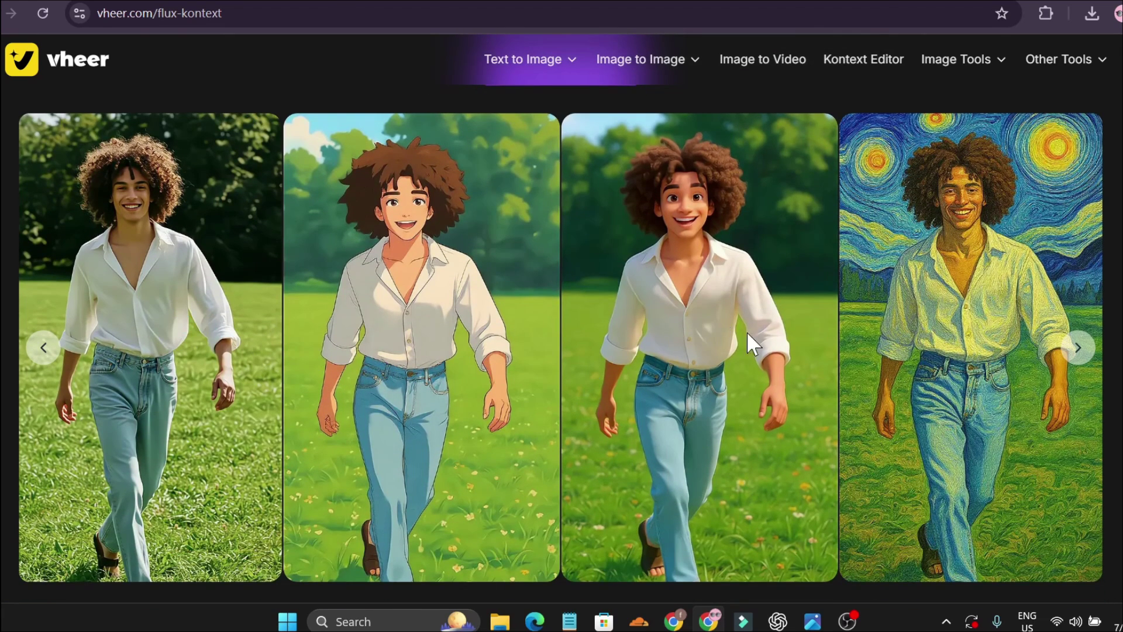
{"action": "left_click", "coordinate": [783, 373]}
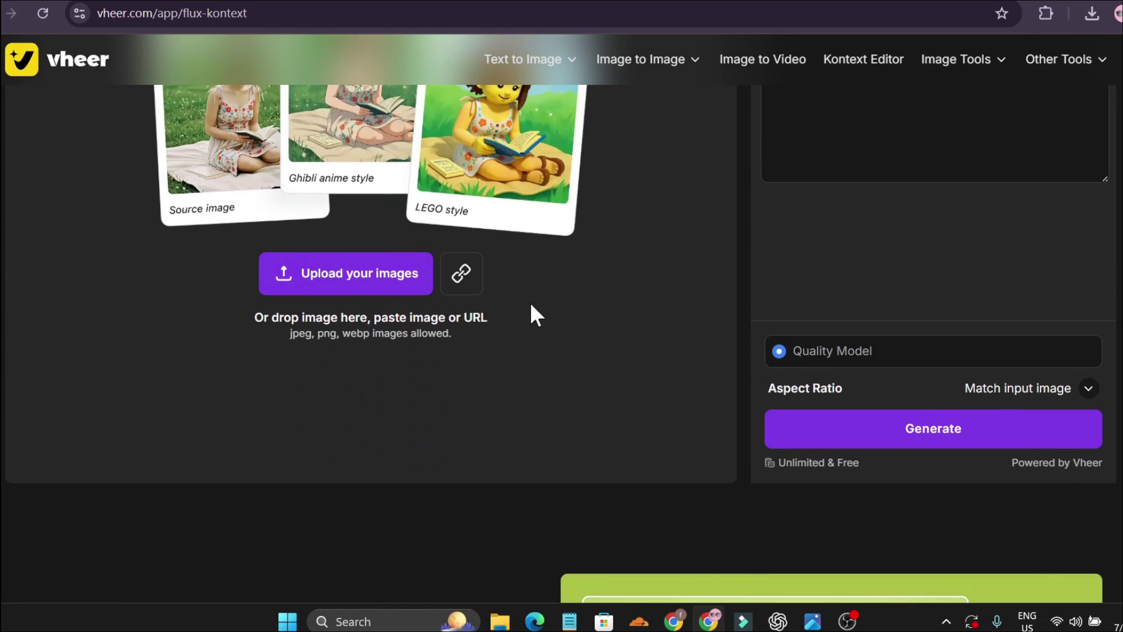
{"action": "left_click", "coordinate": [342, 291]}
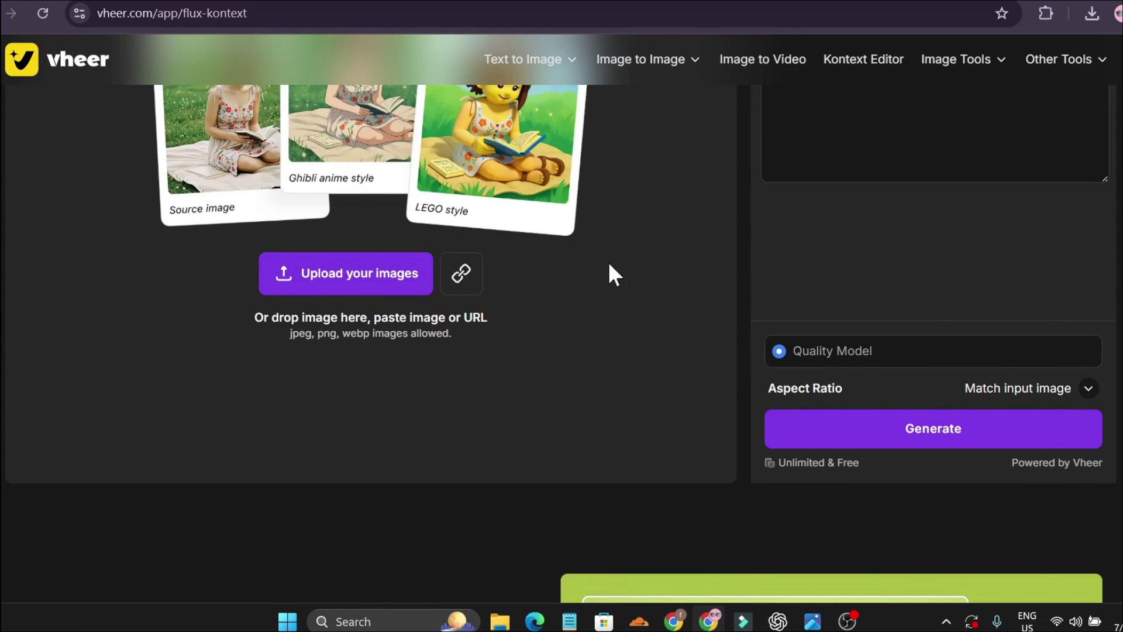
Keep the aspect ratio set to Match input image.
{"action": "scroll", "coordinate": [679, 287], "scroll_direction": "down", "scroll_amount": 2}
{"action": "left_click", "coordinate": [1004, 302]}
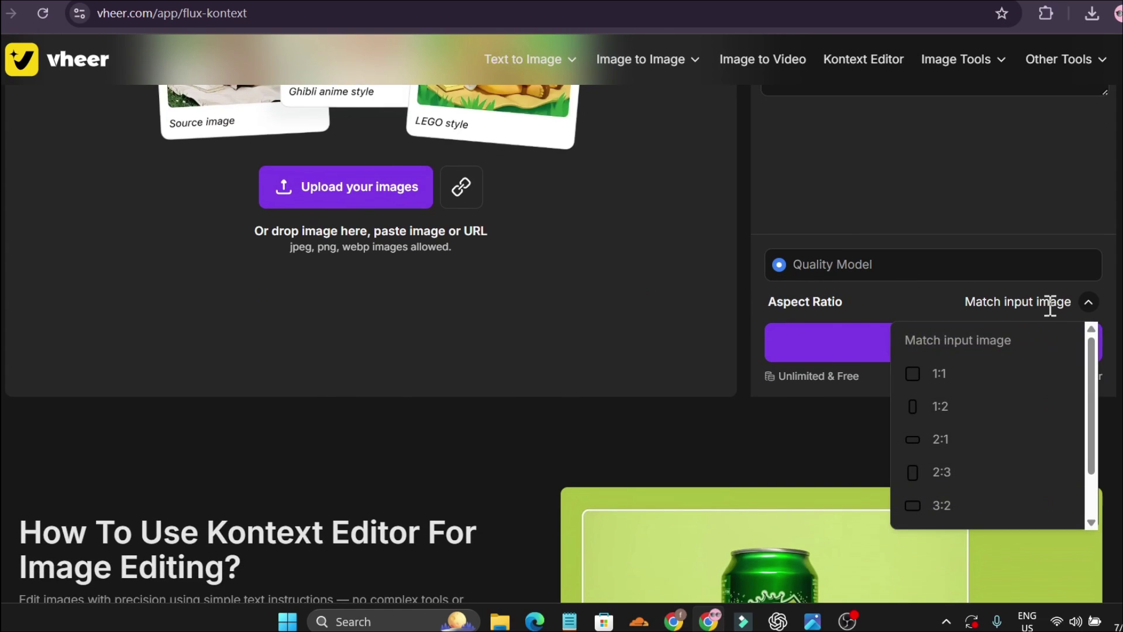
{"action": "left_click", "coordinate": [1038, 325]}
{"action": "scroll", "coordinate": [711, 378], "scroll_direction": "down", "scroll_amount": 6}
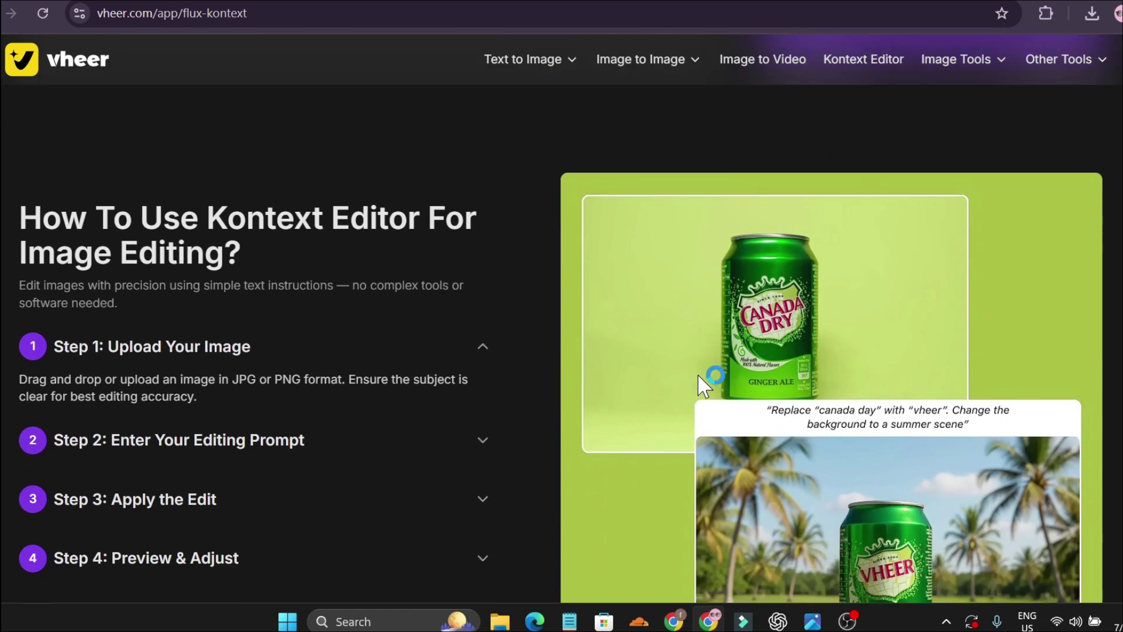
Scroll through the How To Use section of the Kontext Editor.
{"action": "scroll", "coordinate": [719, 388], "scroll_direction": "down", "scroll_amount": 3}
{"action": "scroll", "coordinate": [748, 351], "scroll_direction": "up", "scroll_amount": 2}
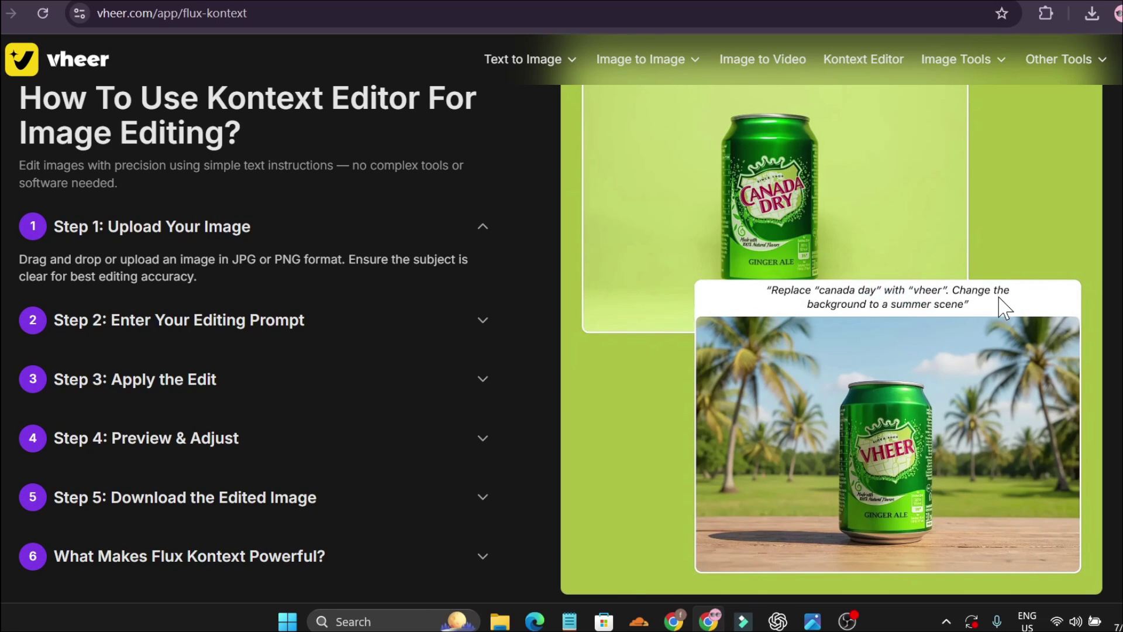
{"action": "scroll", "coordinate": [874, 345], "scroll_direction": "down", "scroll_amount": 1}
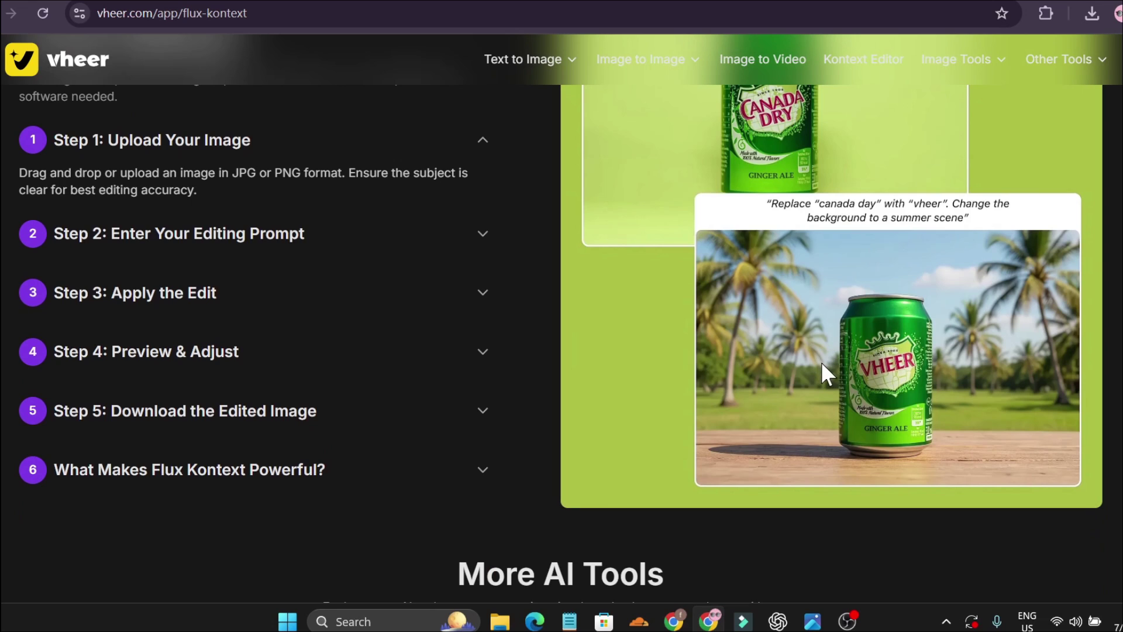
{"action": "scroll", "coordinate": [890, 341], "scroll_direction": "up", "scroll_amount": 1}
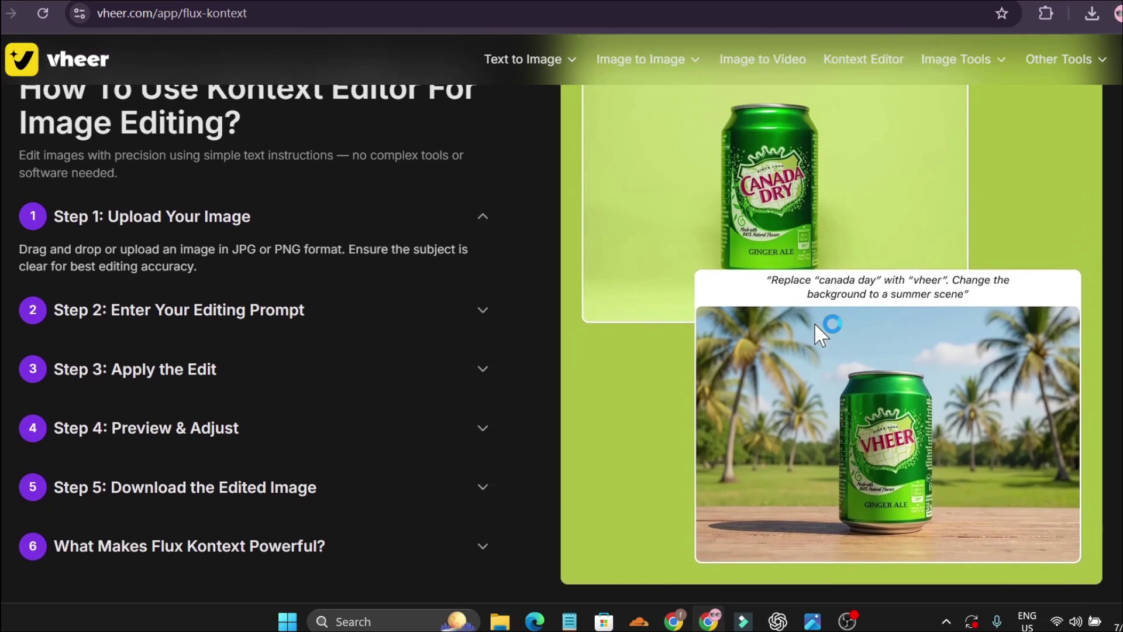
{"action": "left_click", "coordinate": [784, 200]}
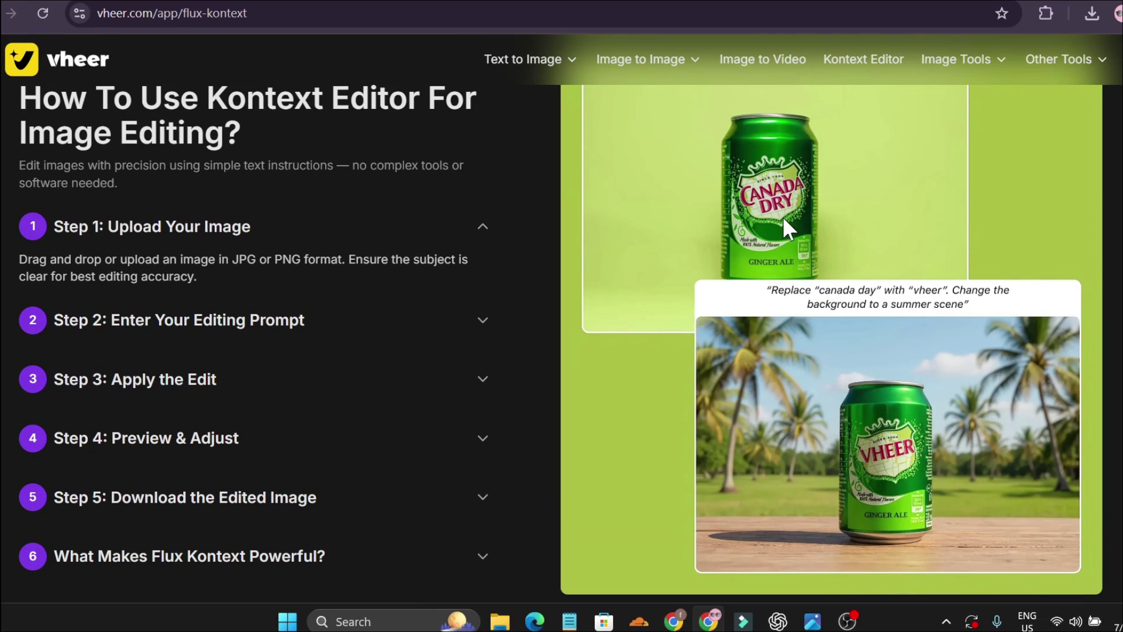
{"action": "scroll", "coordinate": [805, 382], "scroll_direction": "down", "scroll_amount": 1}
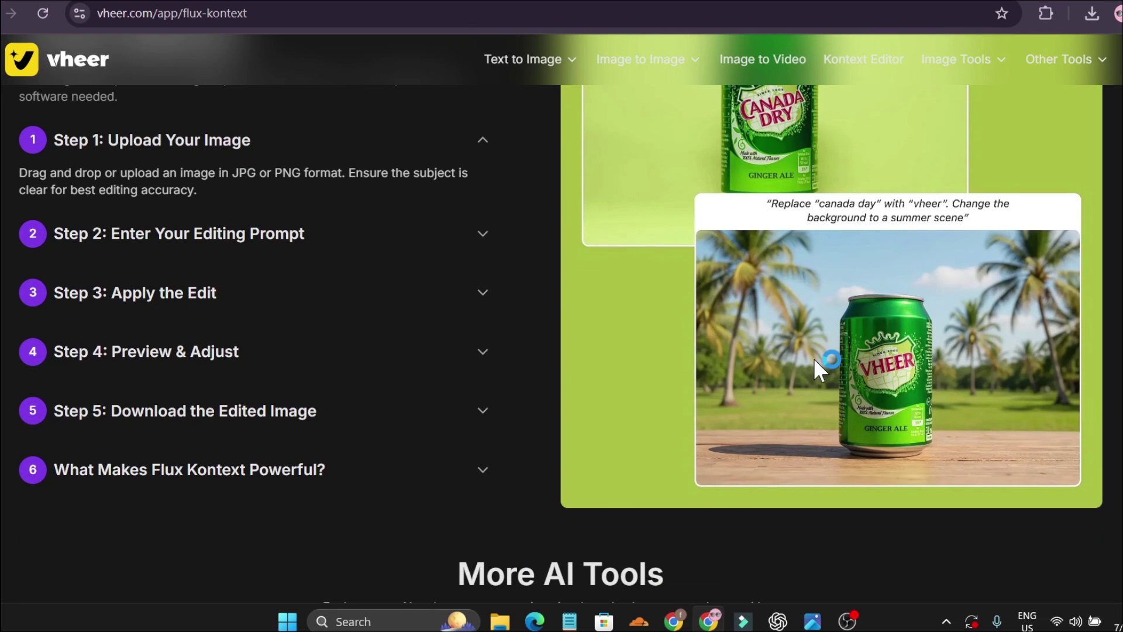
{"action": "scroll", "coordinate": [626, 337], "scroll_direction": "up", "scroll_amount": 1}
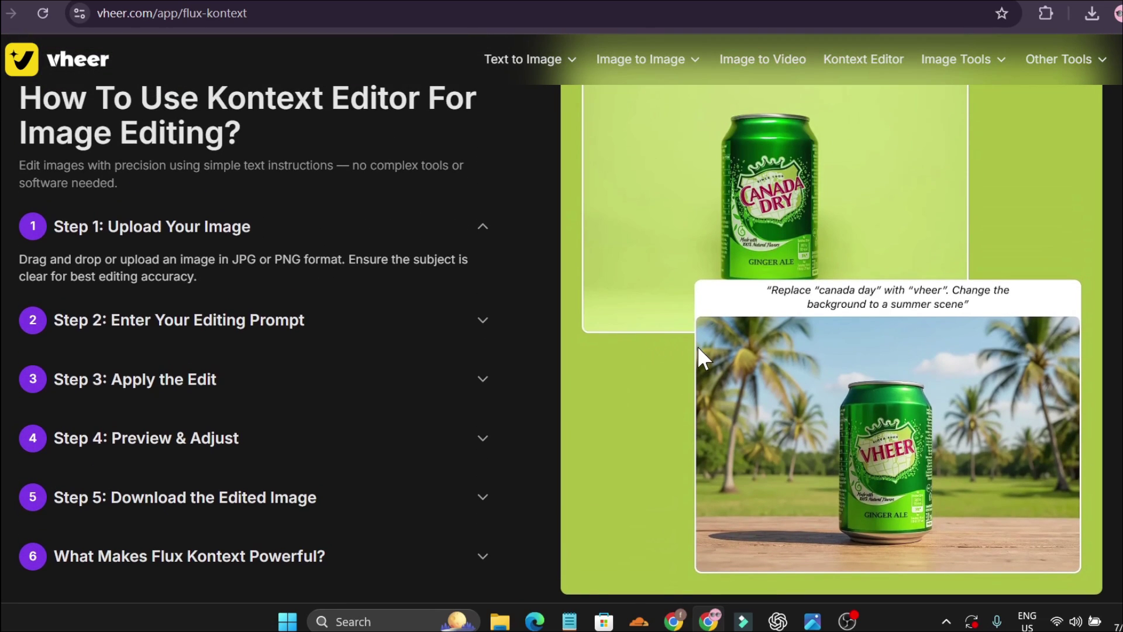
{"action": "scroll", "coordinate": [699, 350], "scroll_direction": "up", "scroll_amount": 3}
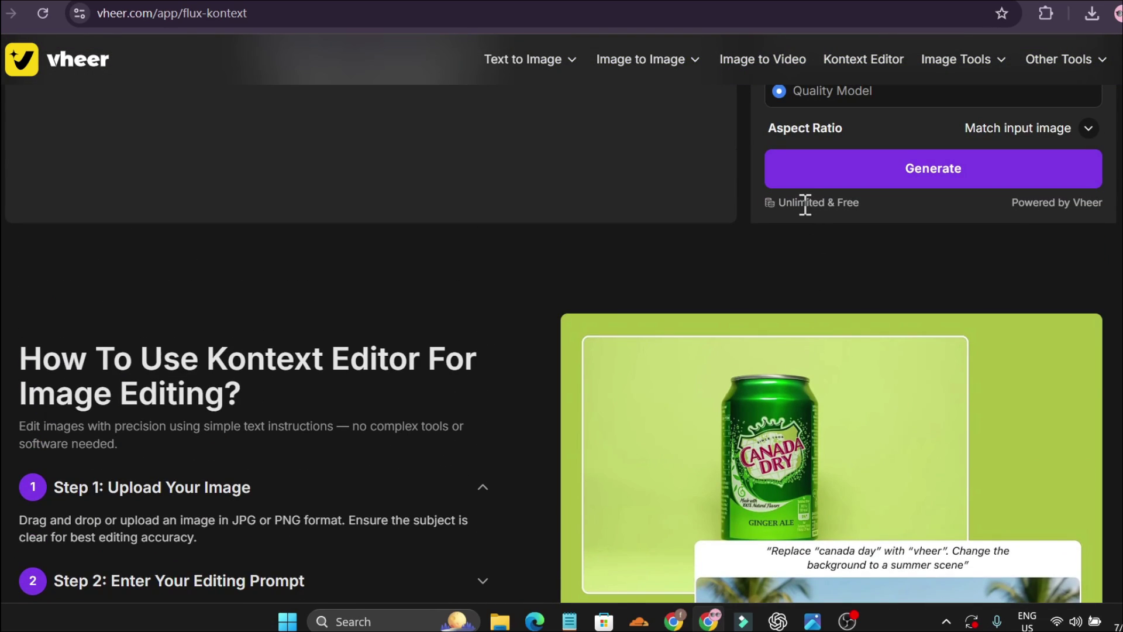
{"action": "scroll", "coordinate": [815, 275], "scroll_direction": "up", "scroll_amount": 5}
{"action": "scroll", "coordinate": [453, 401], "scroll_direction": "down", "scroll_amount": 1}
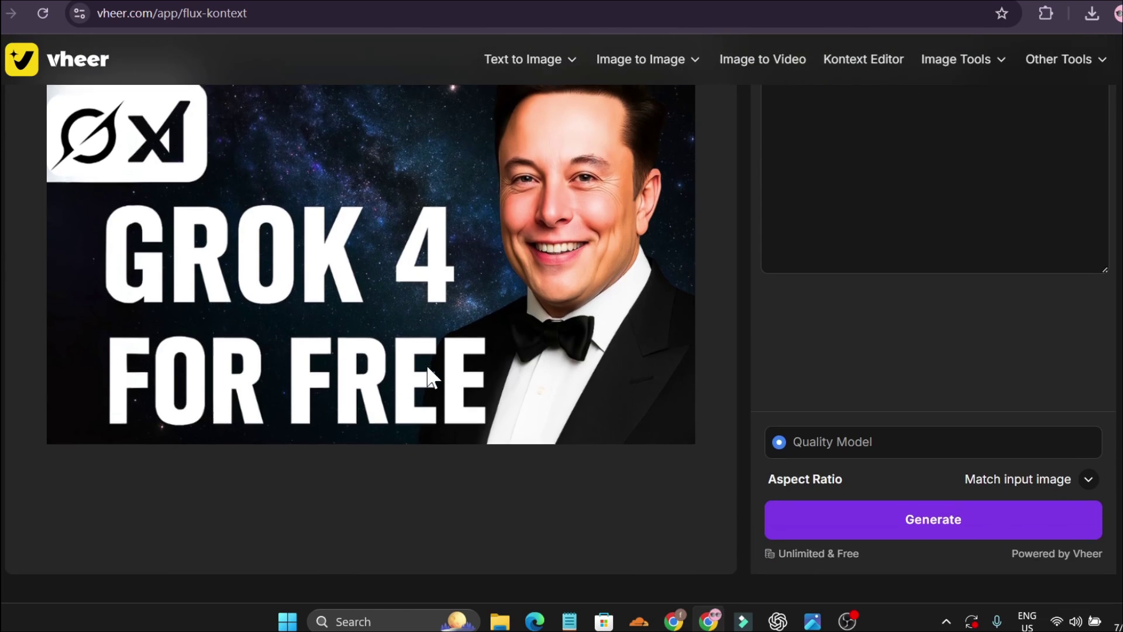
{"action": "scroll", "coordinate": [426, 377], "scroll_direction": "up", "scroll_amount": 1}
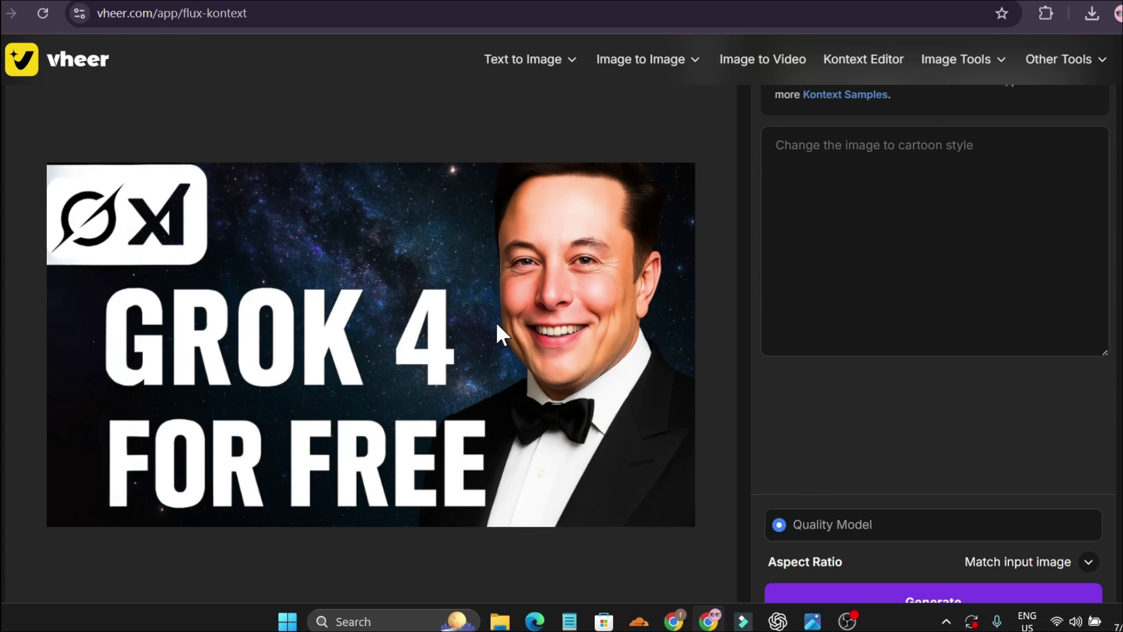
{"action": "scroll", "coordinate": [488, 324], "scroll_direction": "up", "scroll_amount": 3}
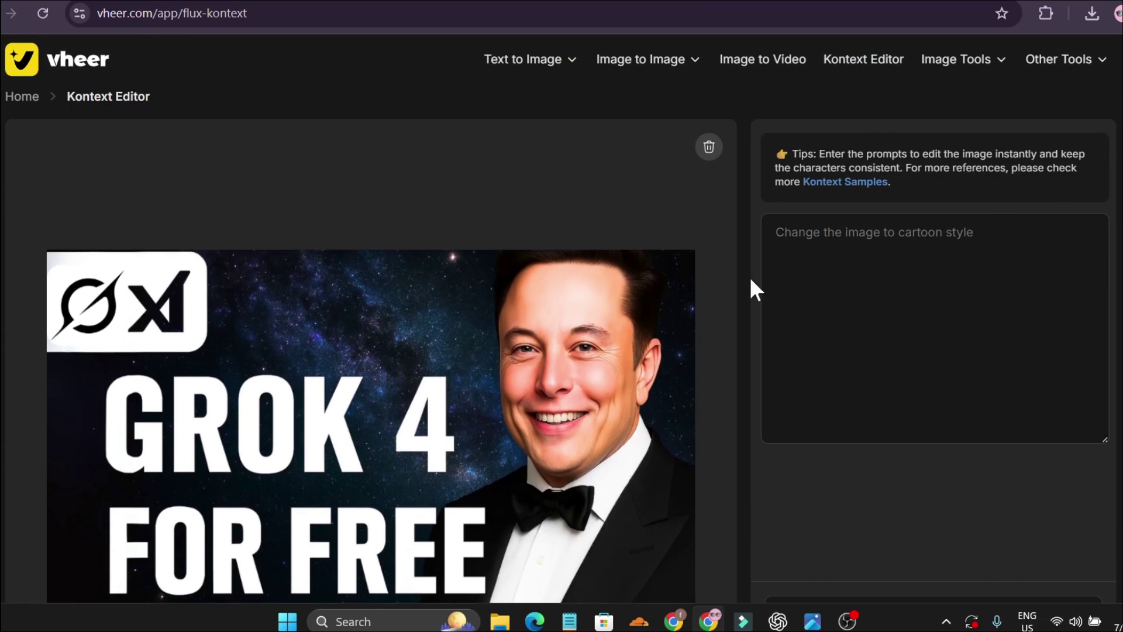
{"action": "scroll", "coordinate": [556, 357], "scroll_direction": "down", "scroll_amount": 3}
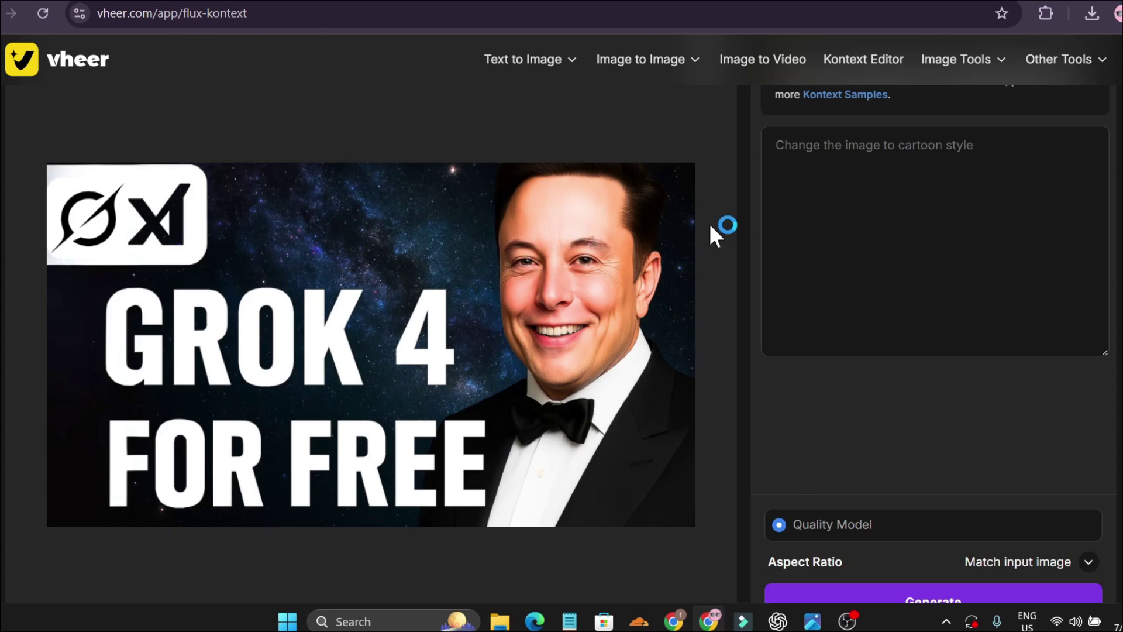
Generate an edit of the thumbnail that adds sunglasses to the face.
{"action": "left_click", "coordinate": [799, 151]}
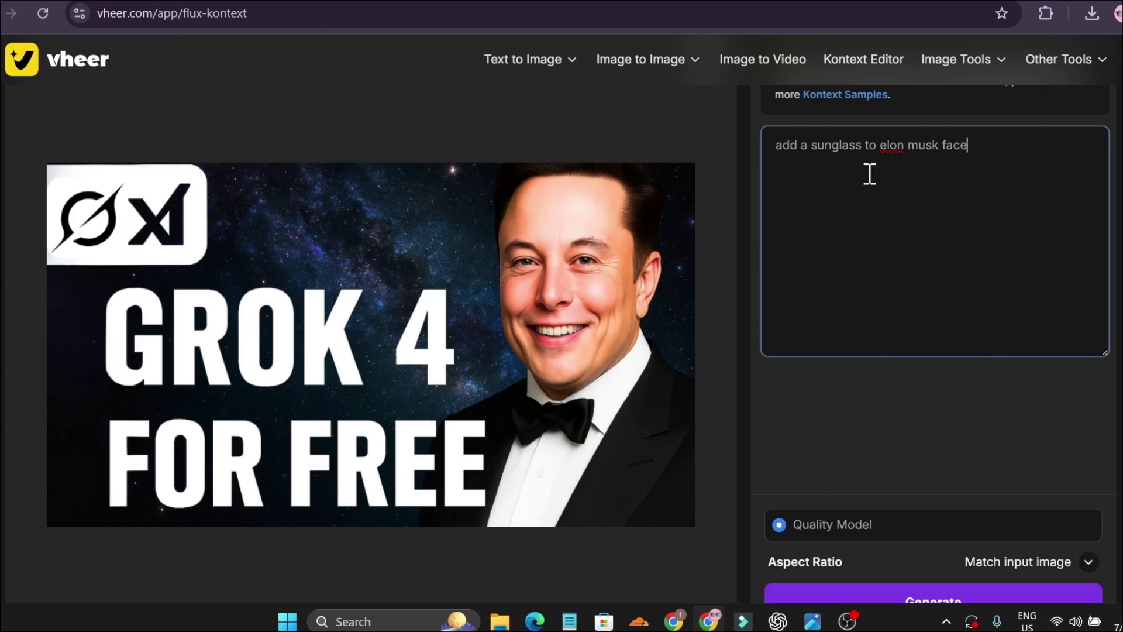
{"action": "scroll", "coordinate": [856, 253], "scroll_direction": "down", "scroll_amount": 2}
{"action": "scroll", "coordinate": [856, 251], "scroll_direction": "up", "scroll_amount": 2}
{"action": "scroll", "coordinate": [873, 213], "scroll_direction": "down", "scroll_amount": 3}
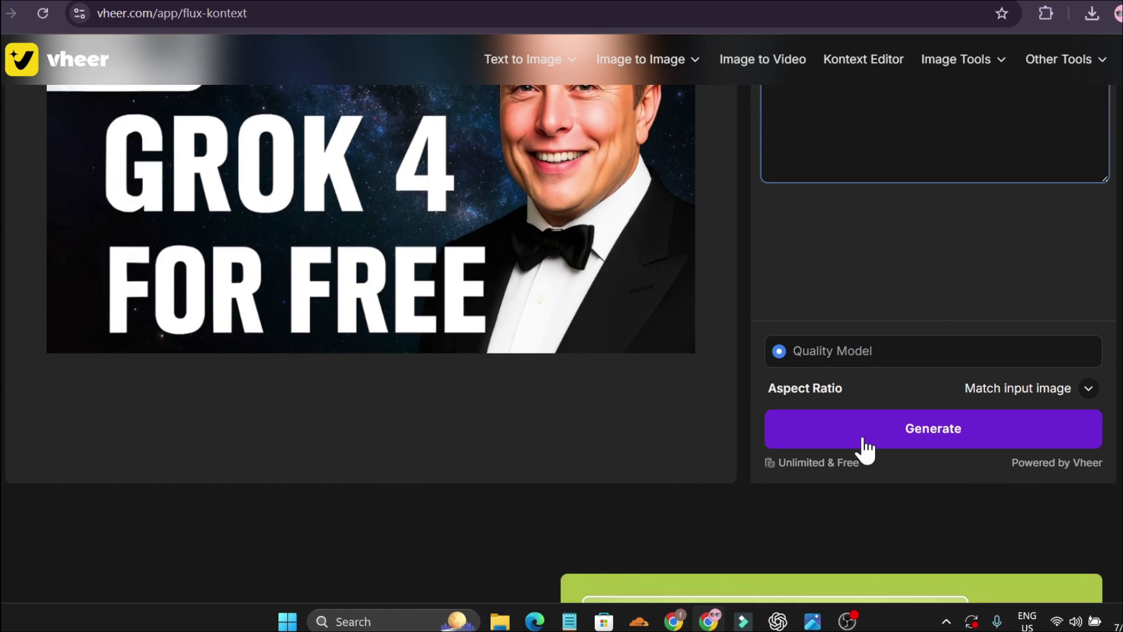
{"action": "left_click", "coordinate": [864, 440]}
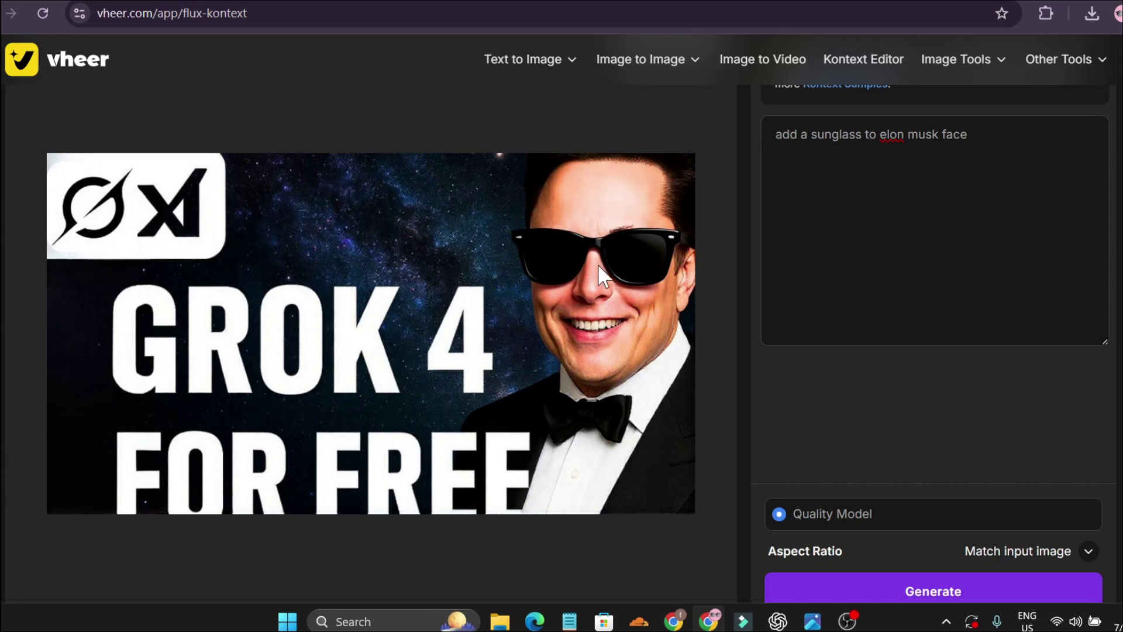
Review the sunglasses edit and go to the AI Image To Video Generator page.
{"action": "scroll", "coordinate": [731, 216], "scroll_direction": "up", "scroll_amount": 2}
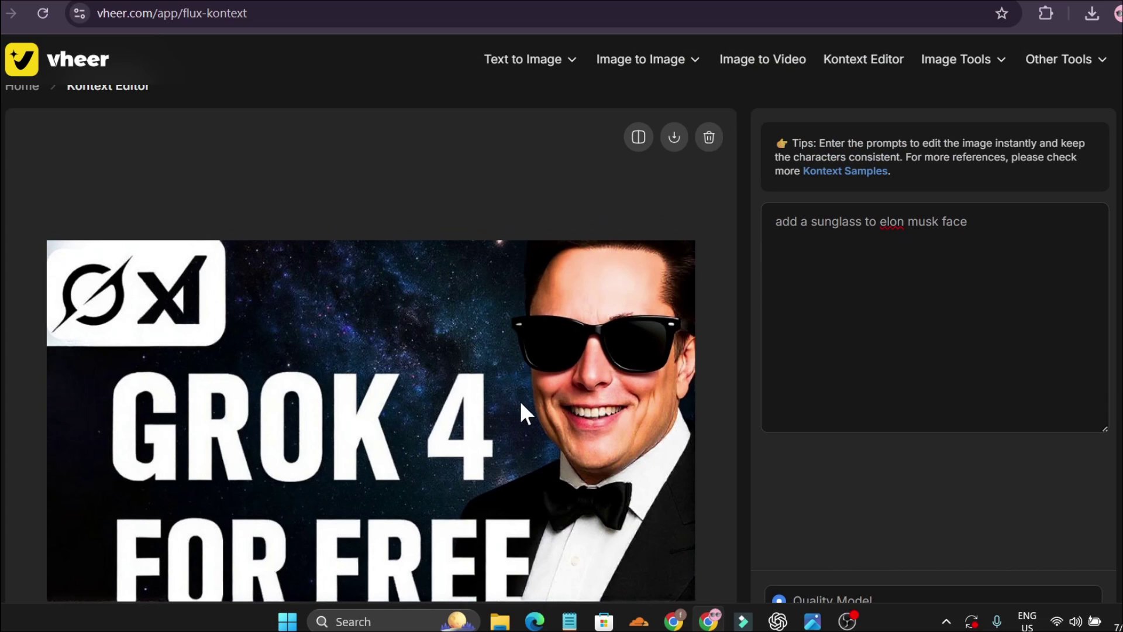
{"action": "scroll", "coordinate": [520, 406], "scroll_direction": "down", "scroll_amount": 3}
{"action": "scroll", "coordinate": [557, 376], "scroll_direction": "up", "scroll_amount": 2}
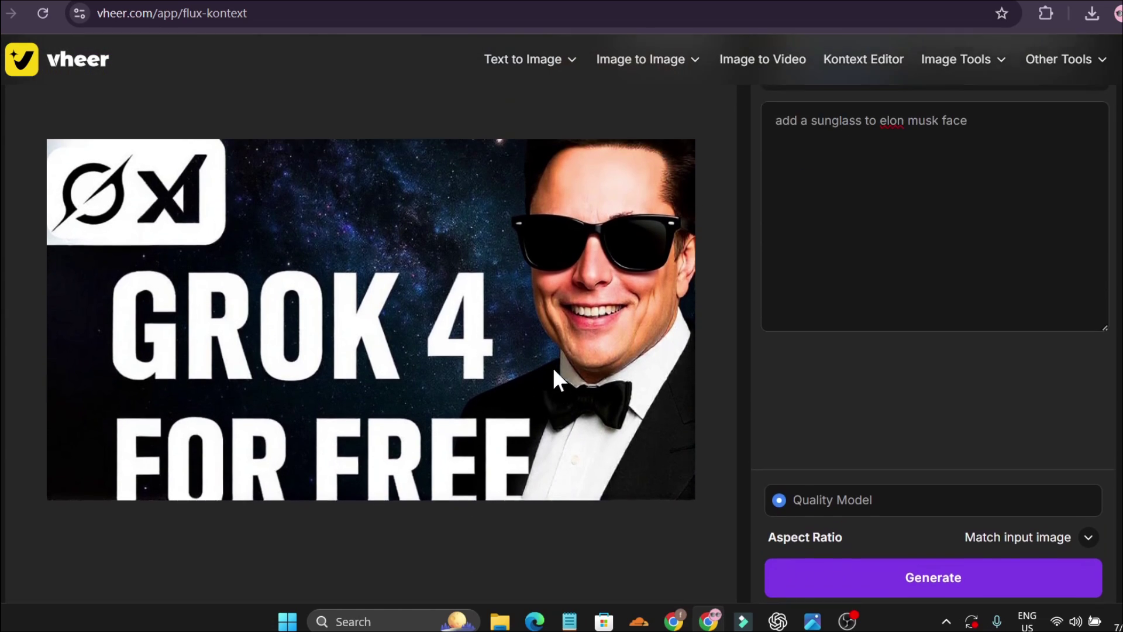
{"action": "left_click", "coordinate": [740, 70]}
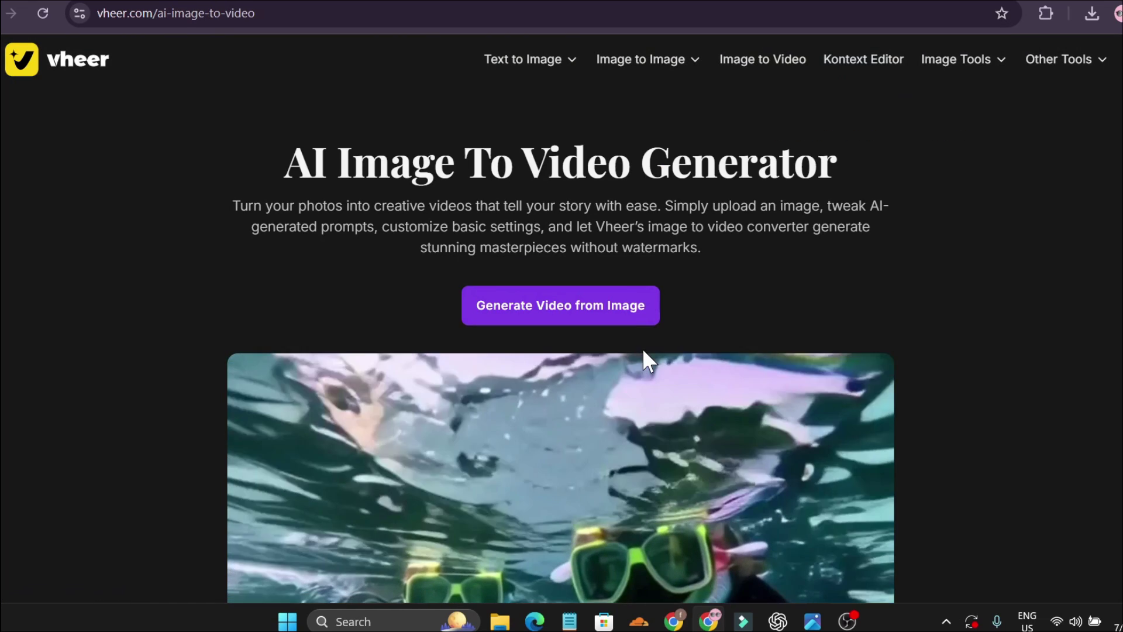
Upload the Google AI Studio cyborg robot image into Vheer's image-to-video generator.
{"action": "scroll", "coordinate": [646, 354], "scroll_direction": "down", "scroll_amount": 4}
{"action": "scroll", "coordinate": [648, 356], "scroll_direction": "up", "scroll_amount": 2}
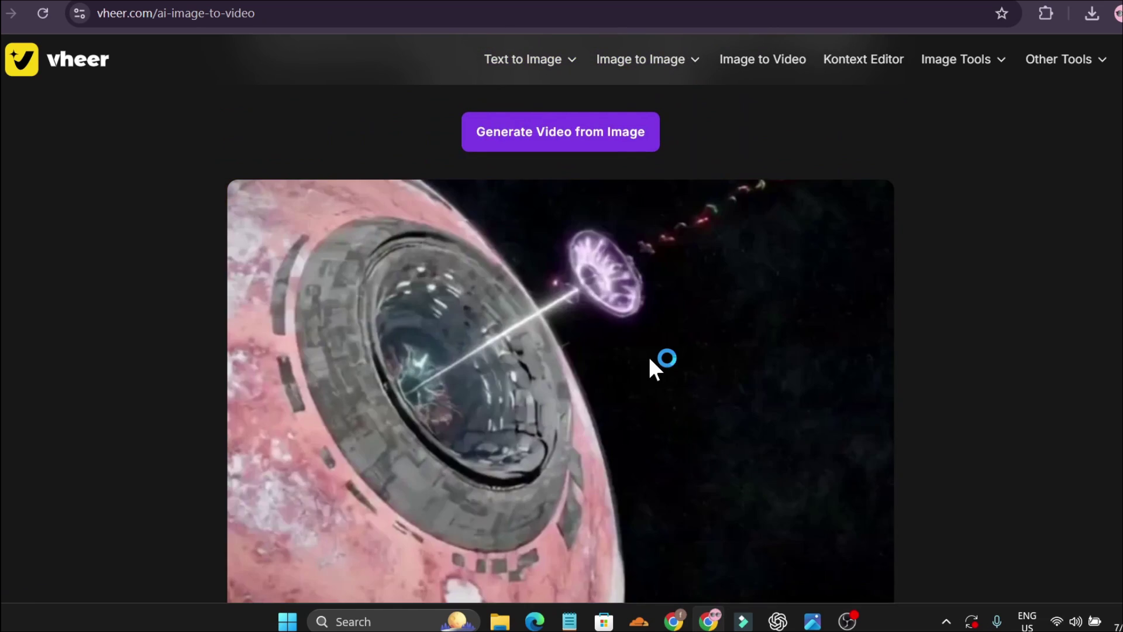
{"action": "scroll", "coordinate": [647, 353], "scroll_direction": "up", "scroll_amount": 2}
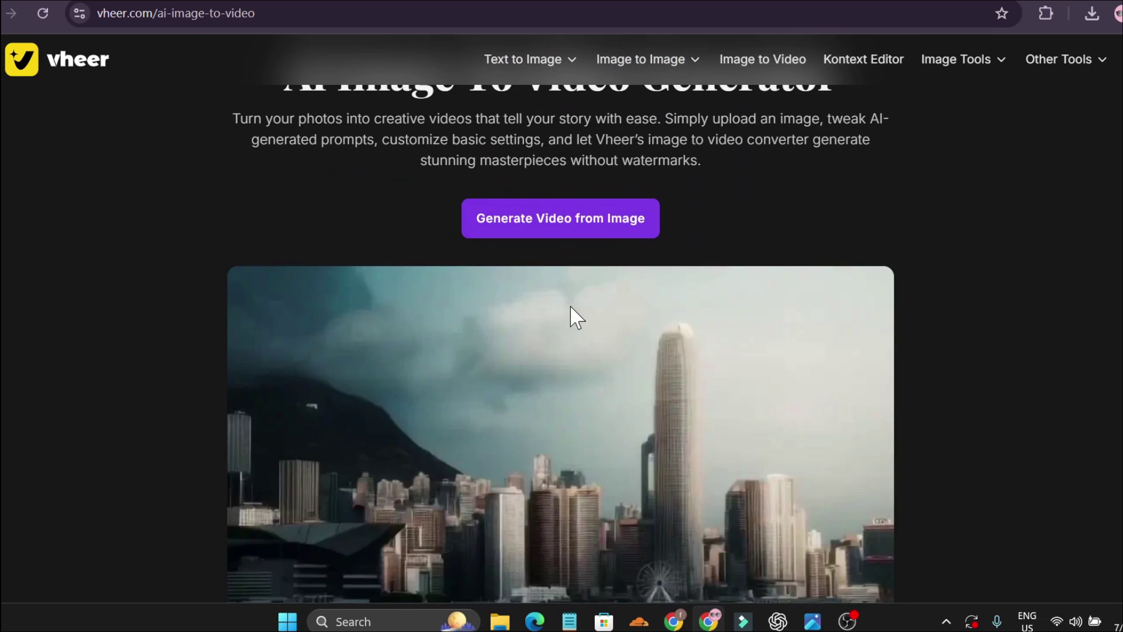
{"action": "scroll", "coordinate": [575, 313], "scroll_direction": "up", "scroll_amount": 1}
{"action": "scroll", "coordinate": [575, 312], "scroll_direction": "up", "scroll_amount": 1}
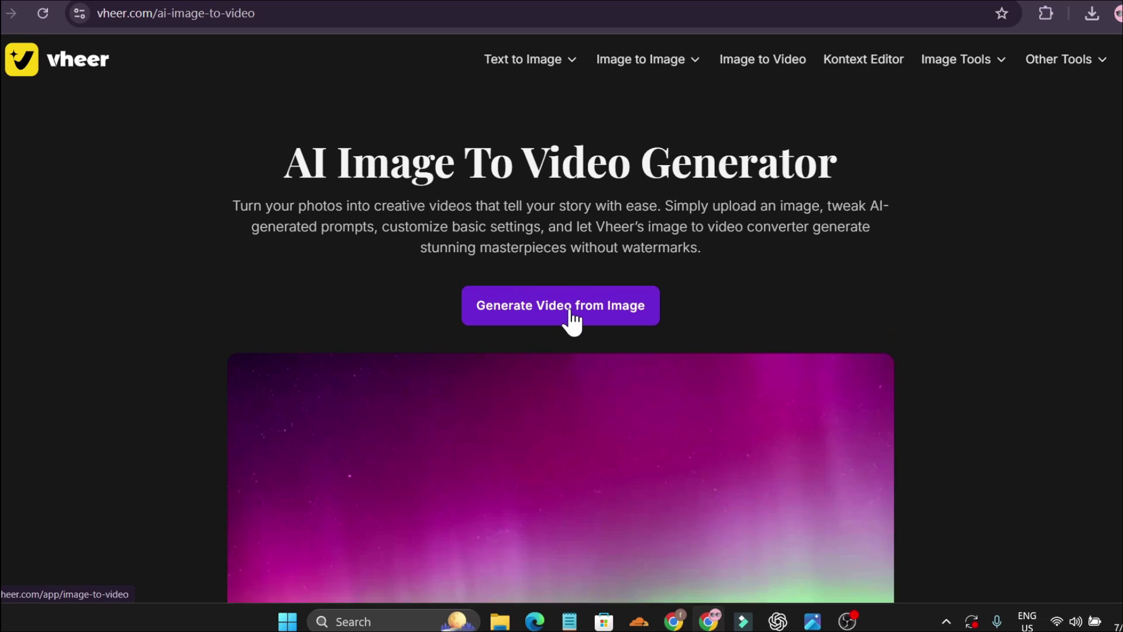
{"action": "left_click", "coordinate": [571, 316]}
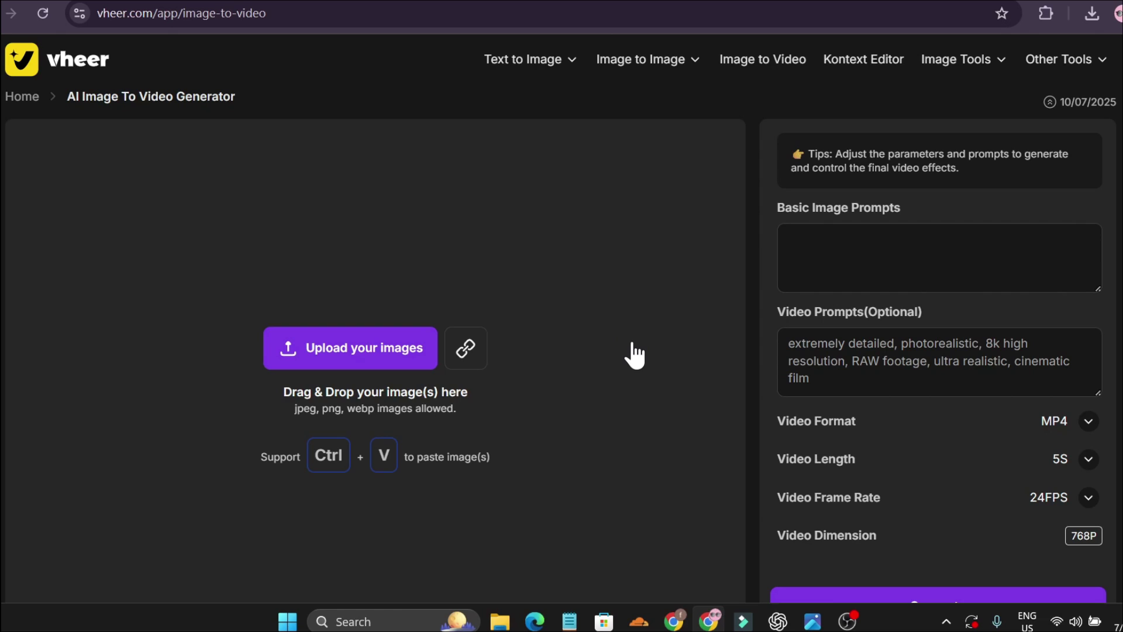
{"action": "key", "text": "ctrl+Tab"}
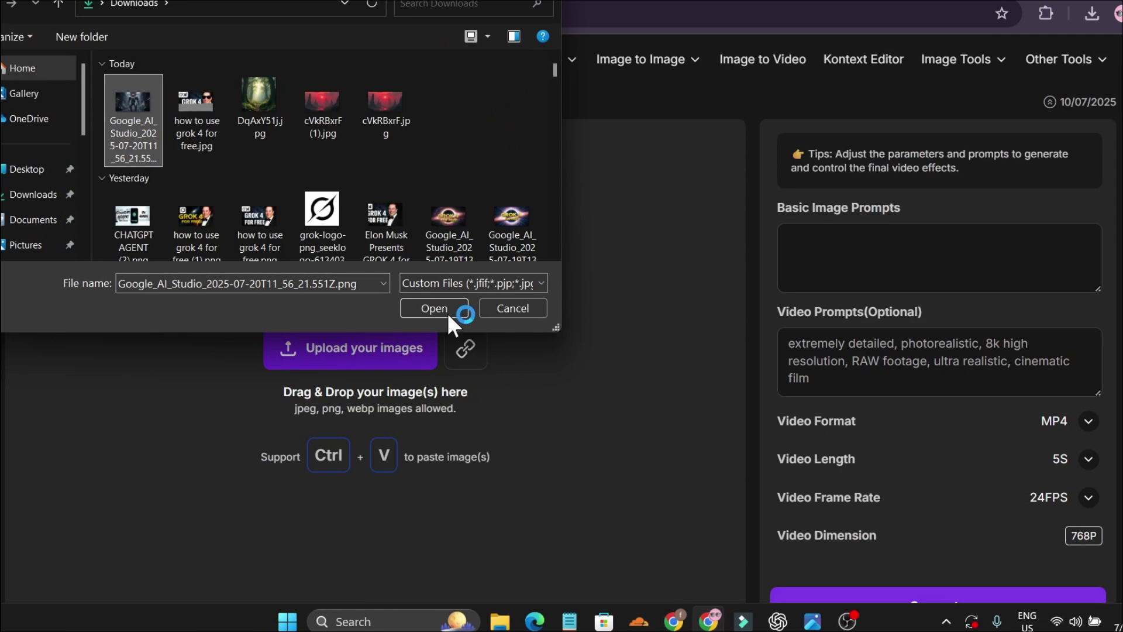
{"action": "left_click", "coordinate": [447, 312]}
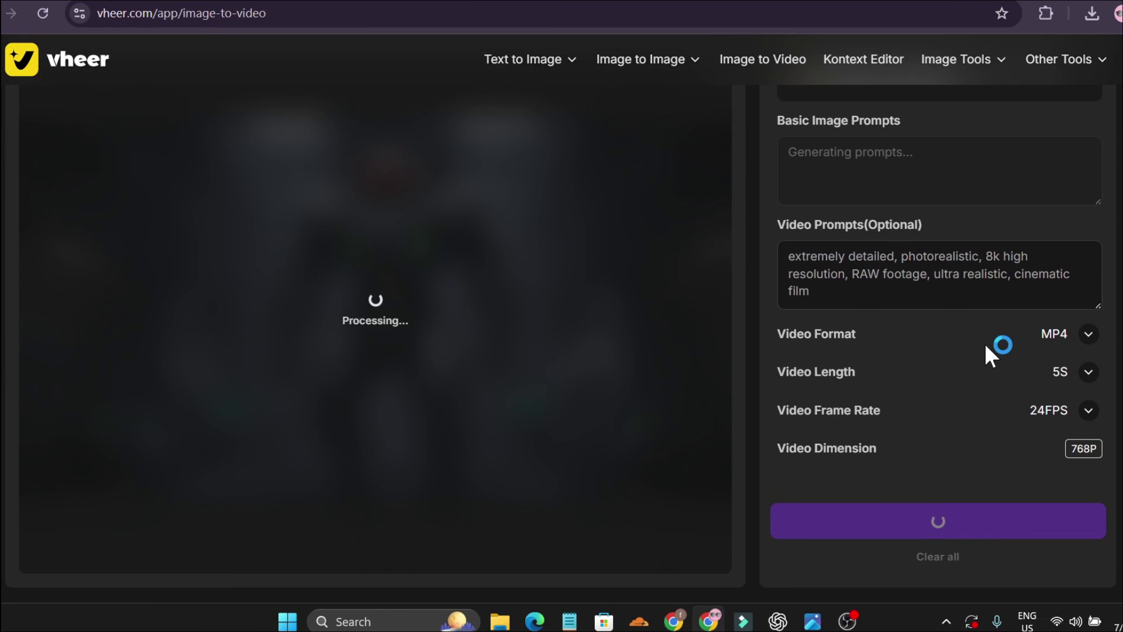
Set the video frame rate to 30fps, keeping MP4 format and 5S length.
{"action": "left_click", "coordinate": [1088, 336]}
{"action": "left_click", "coordinate": [1088, 337]}
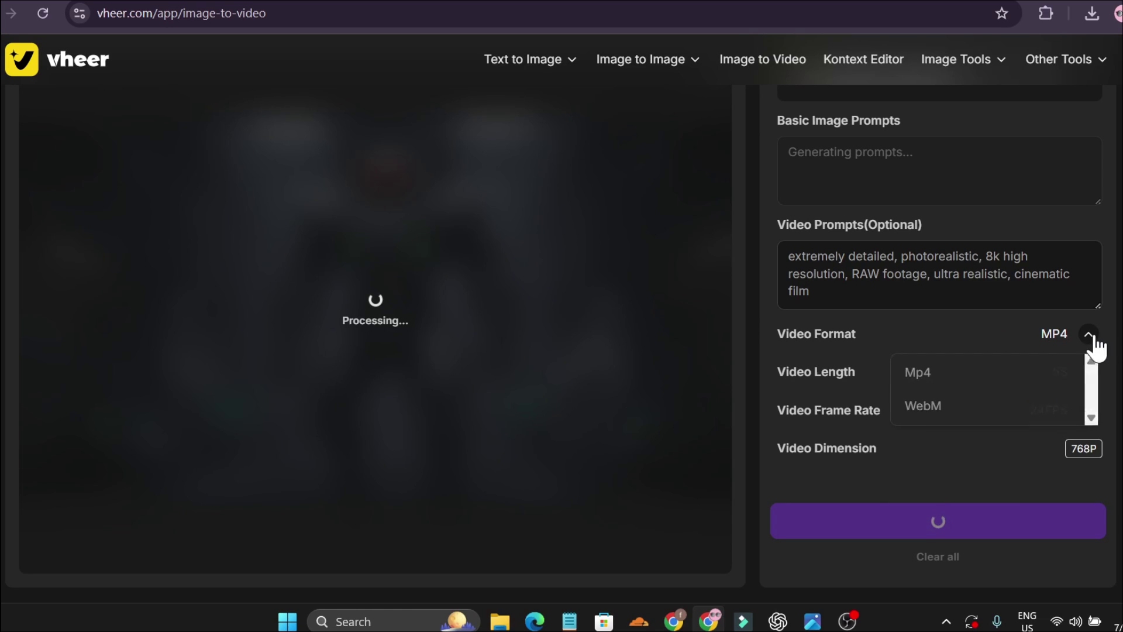
{"action": "left_click", "coordinate": [939, 410]}
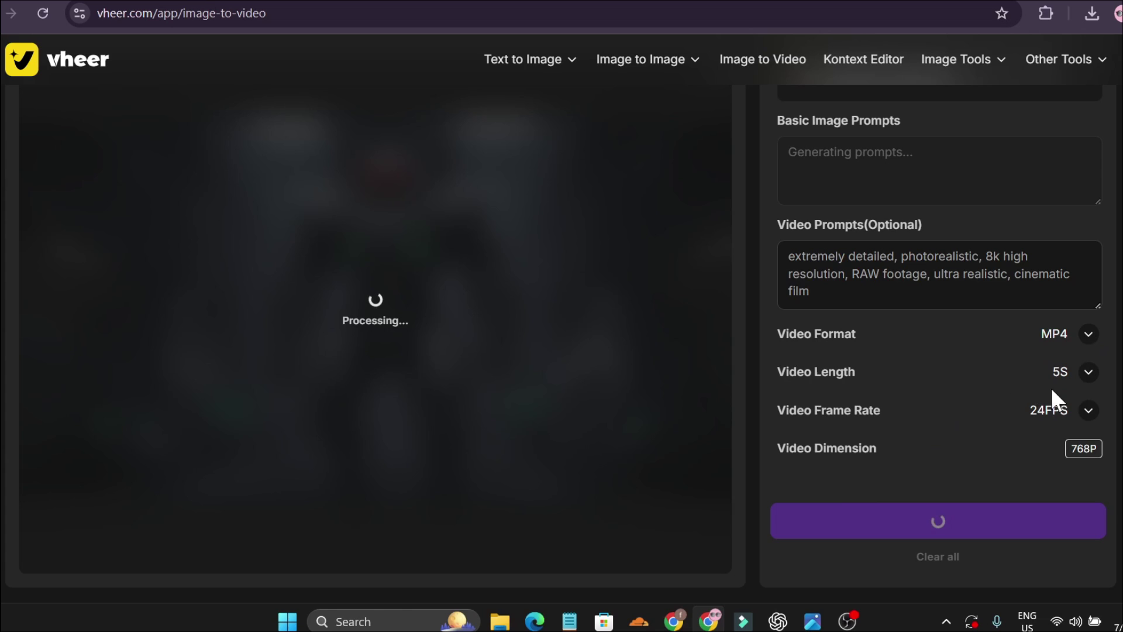
{"action": "left_click", "coordinate": [1087, 375]}
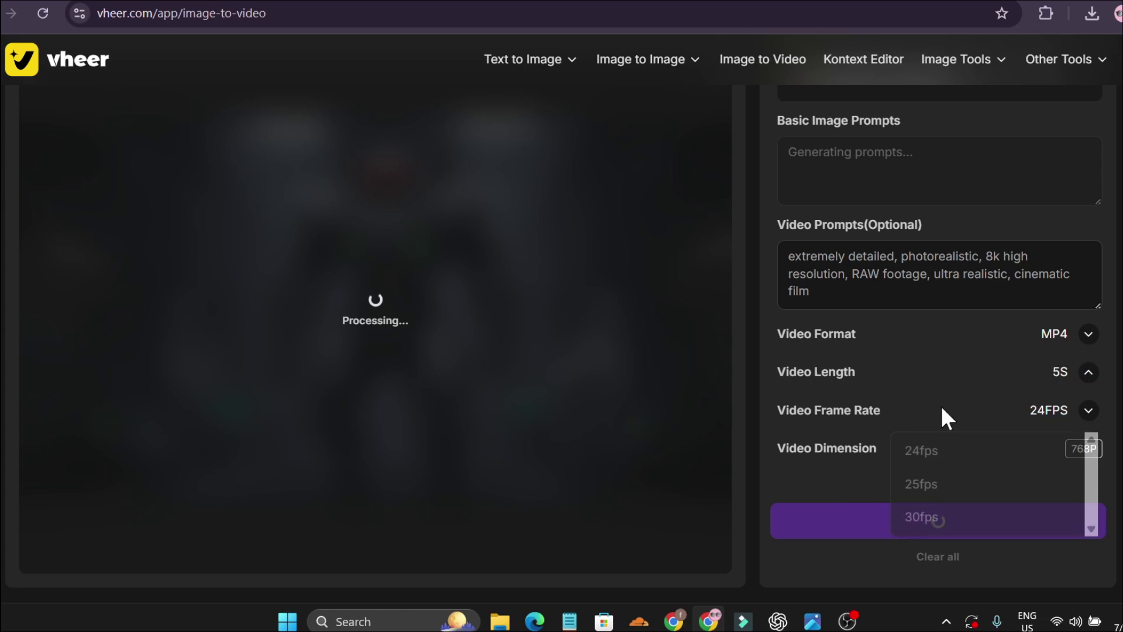
{"action": "left_click", "coordinate": [1089, 410]}
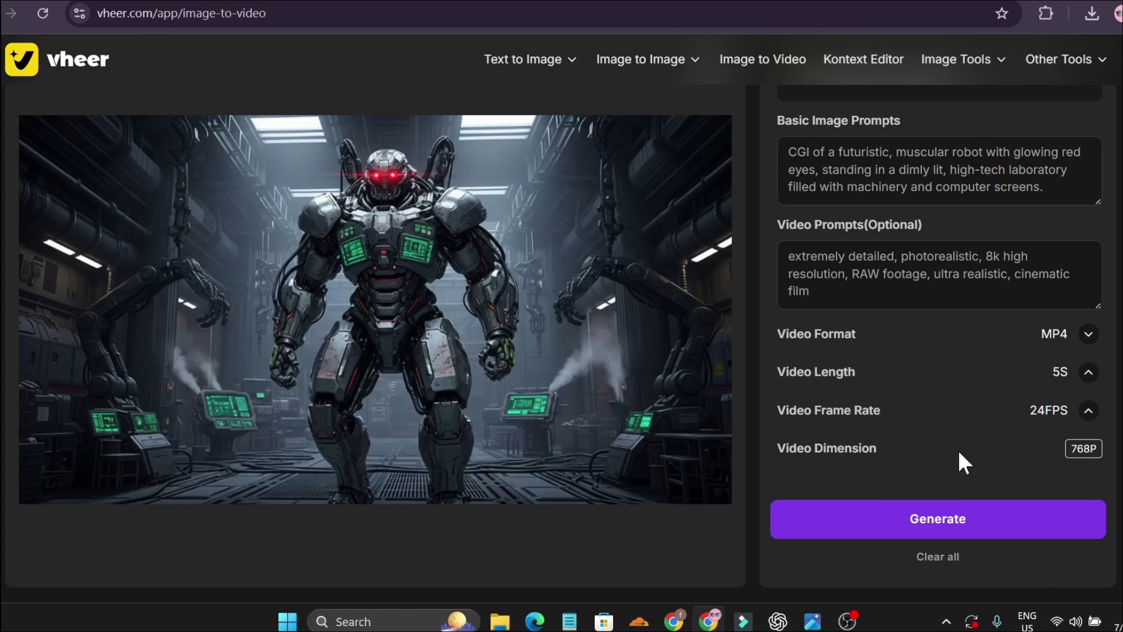
{"action": "left_click", "coordinate": [1087, 416]}
{"action": "left_click", "coordinate": [1087, 413]}
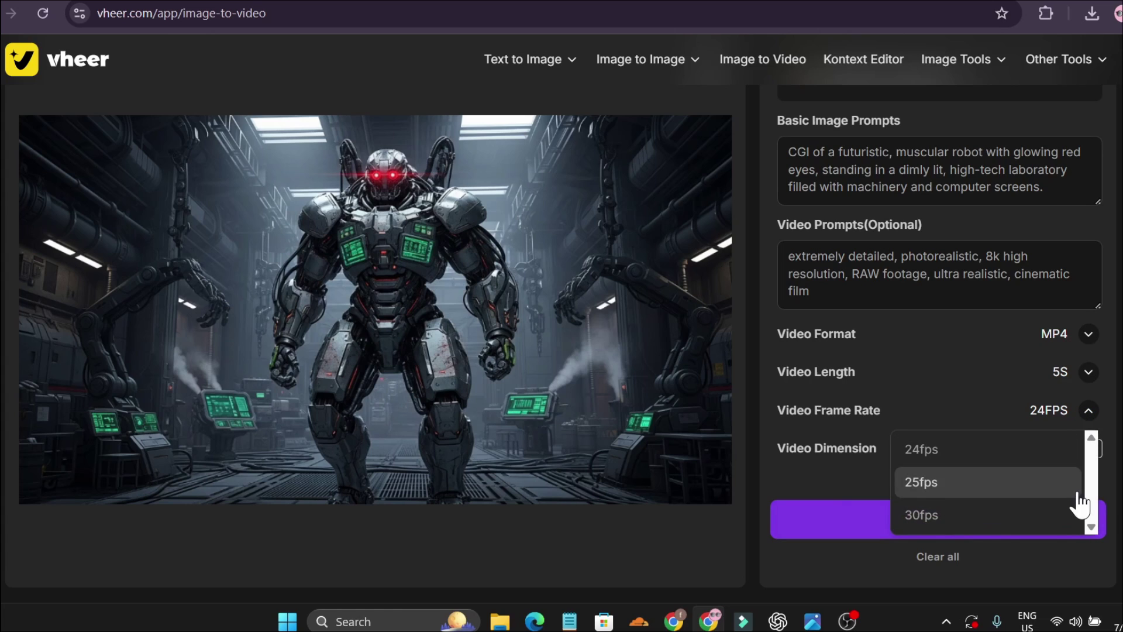
{"action": "left_click", "coordinate": [1022, 525]}
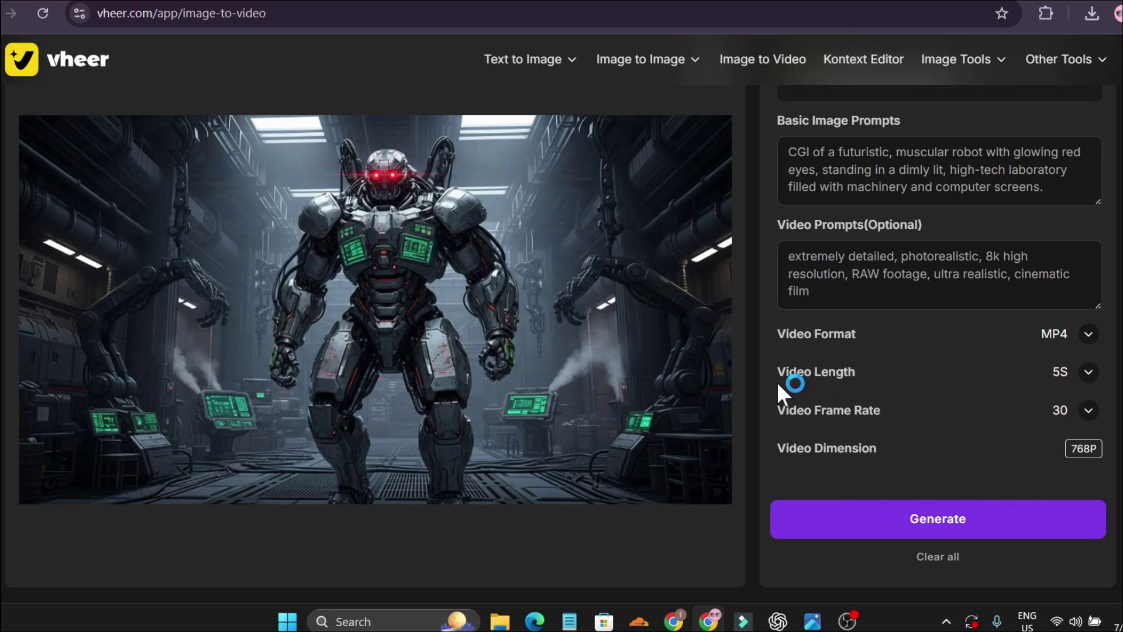
{"action": "scroll", "coordinate": [778, 384], "scroll_direction": "up", "scroll_amount": 2}
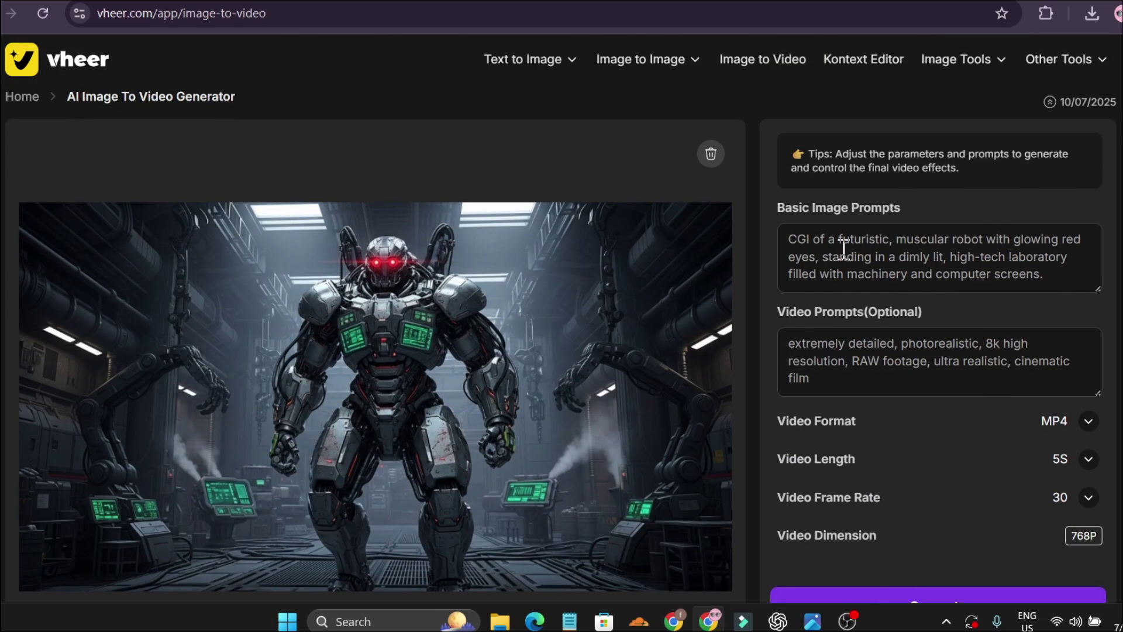
Prepend 'the robot walking slowly' to the auto-written video prompt.
{"action": "scroll", "coordinate": [889, 256], "scroll_direction": "down", "scroll_amount": 2}
{"action": "scroll", "coordinate": [787, 305], "scroll_direction": "up", "scroll_amount": 2}
{"action": "triple_click", "coordinate": [813, 379]}
{"action": "left_click", "coordinate": [828, 379]}
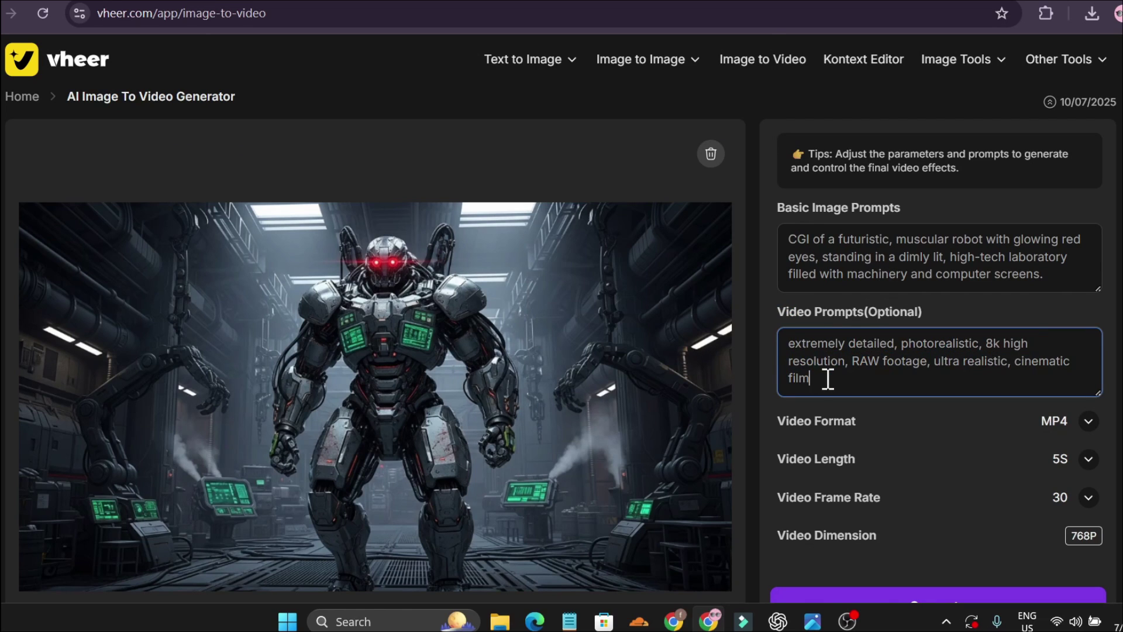
{"action": "key", "text": "ctrl+a"}
{"action": "type", "text": "the robot walking slowly ,extremely detailed, photorealistic, 8k high resolution, RAW footage, ultra realistic, cinematic film."}
Generate the 4-second cyborg robot video and watch the result play.
{"action": "scroll", "coordinate": [842, 366], "scroll_direction": "down", "scroll_amount": 3}
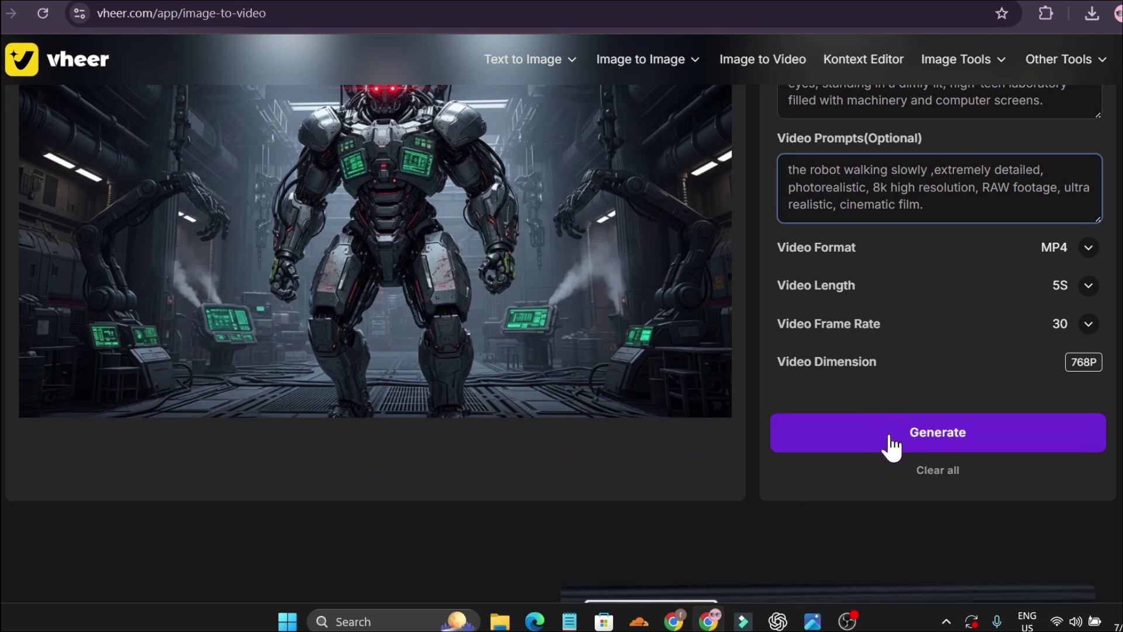
{"action": "left_click", "coordinate": [890, 440]}
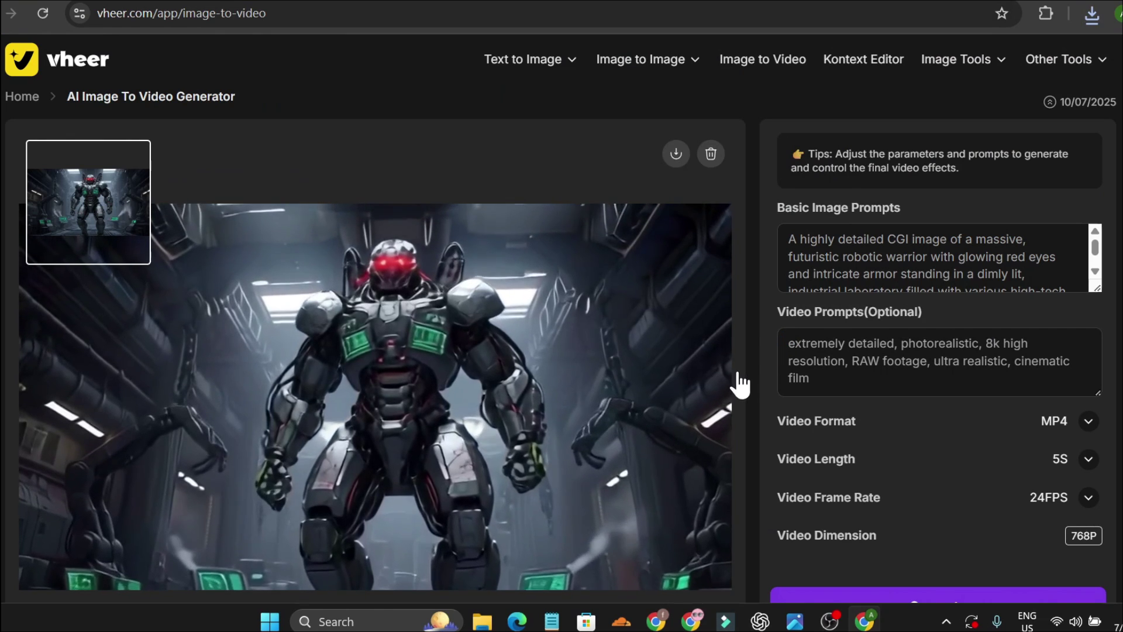
{"action": "scroll", "coordinate": [740, 383], "scroll_direction": "down", "scroll_amount": 2}
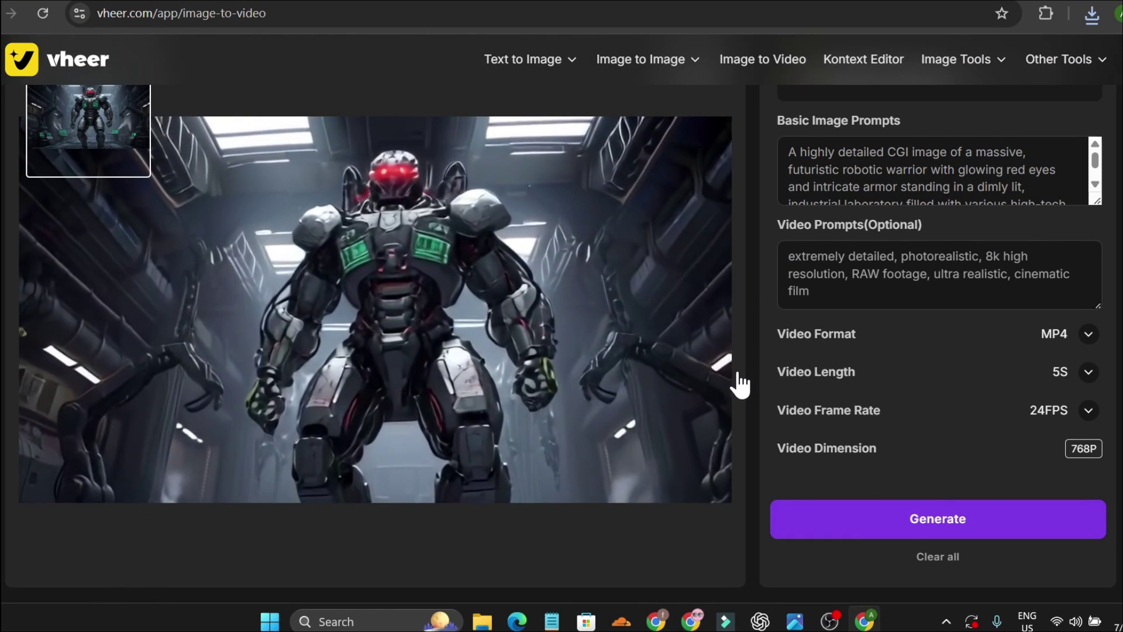
{"action": "scroll", "coordinate": [739, 383], "scroll_direction": "up", "scroll_amount": 2}
{"action": "scroll", "coordinate": [748, 380], "scroll_direction": "down", "scroll_amount": 2}
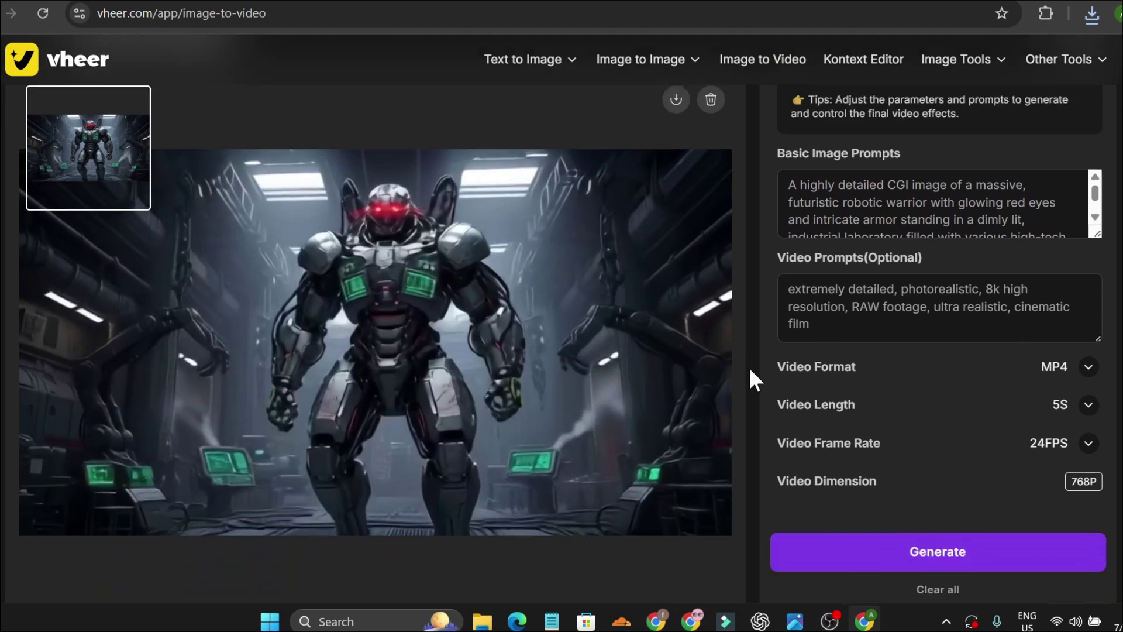
{"action": "scroll", "coordinate": [749, 379], "scroll_direction": "up", "scroll_amount": 2}
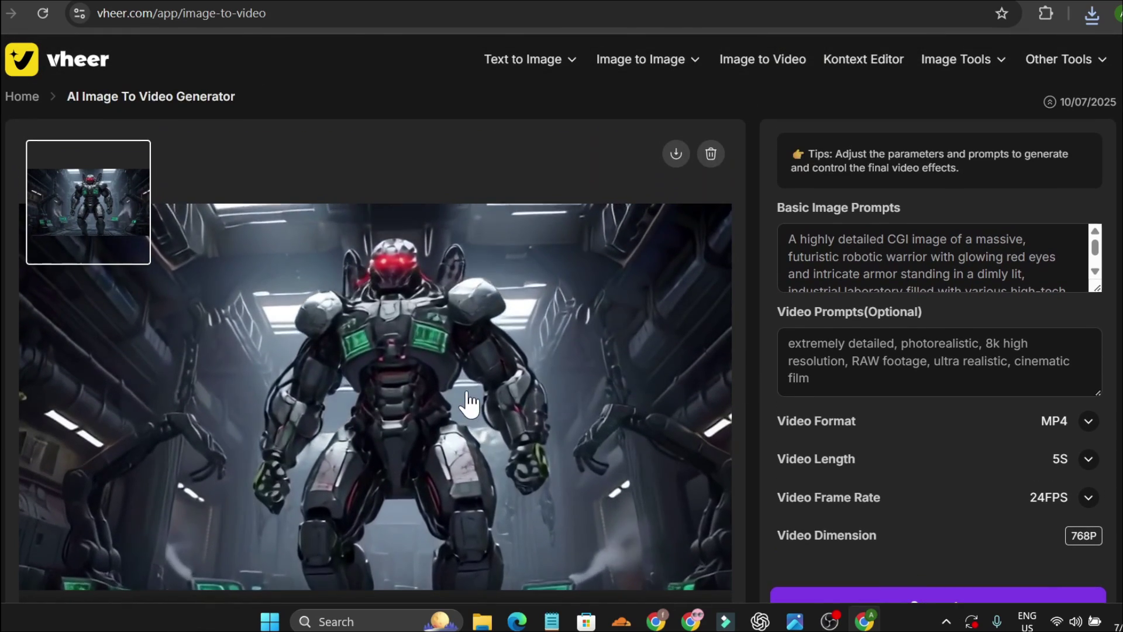
{"action": "scroll", "coordinate": [464, 401], "scroll_direction": "down", "scroll_amount": 2}
{"action": "scroll", "coordinate": [468, 403], "scroll_direction": "up", "scroll_amount": 2}
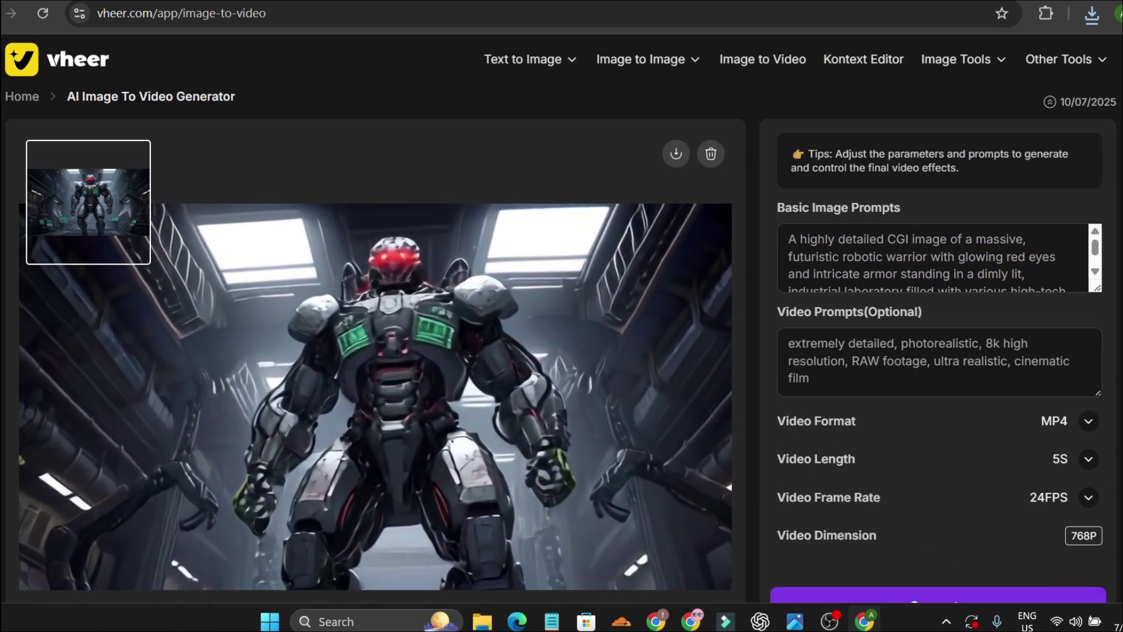
{"action": "scroll", "coordinate": [532, 415], "scroll_direction": "down", "scroll_amount": 2}
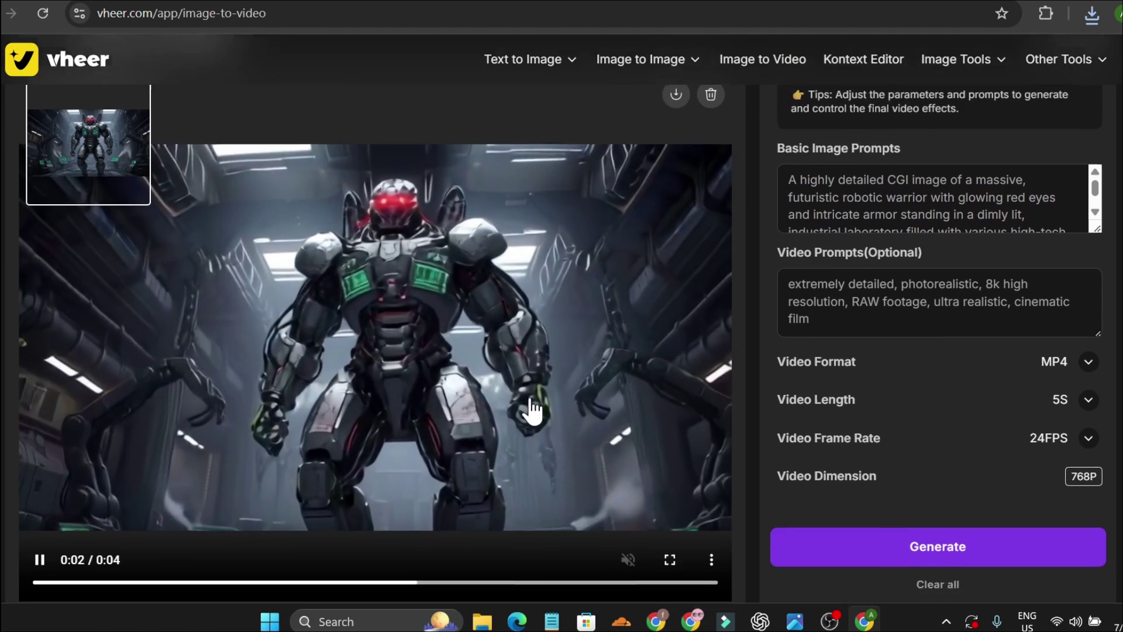
{"action": "scroll", "coordinate": [541, 403], "scroll_direction": "up", "scroll_amount": 2}
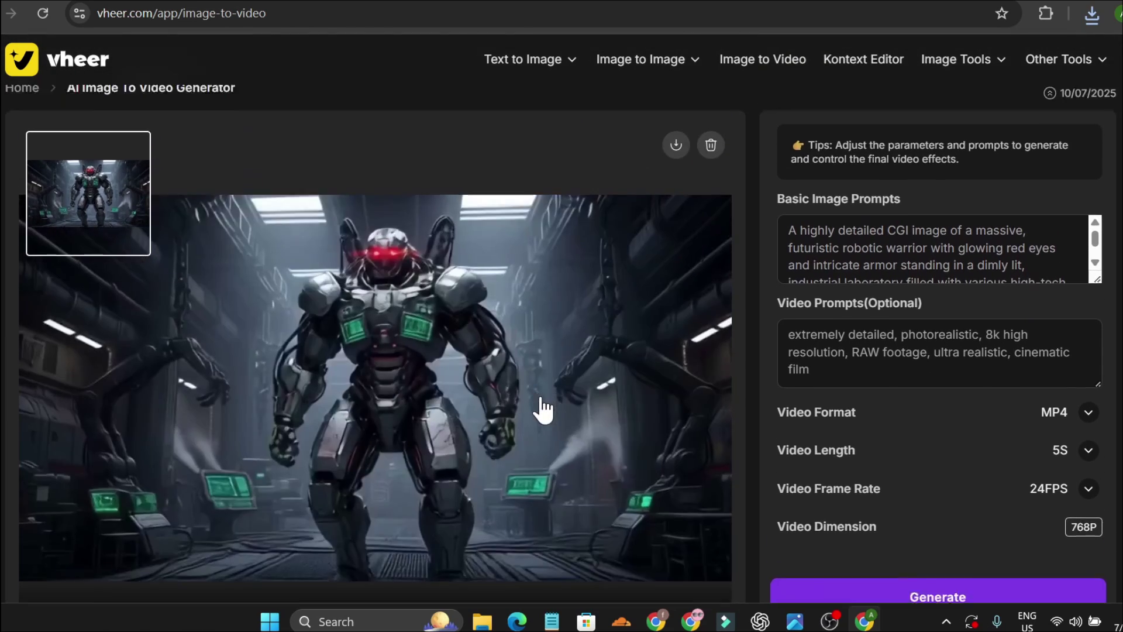
{"action": "scroll", "coordinate": [542, 408], "scroll_direction": "down", "scroll_amount": 3}
{"action": "scroll", "coordinate": [536, 364], "scroll_direction": "up", "scroll_amount": 3}
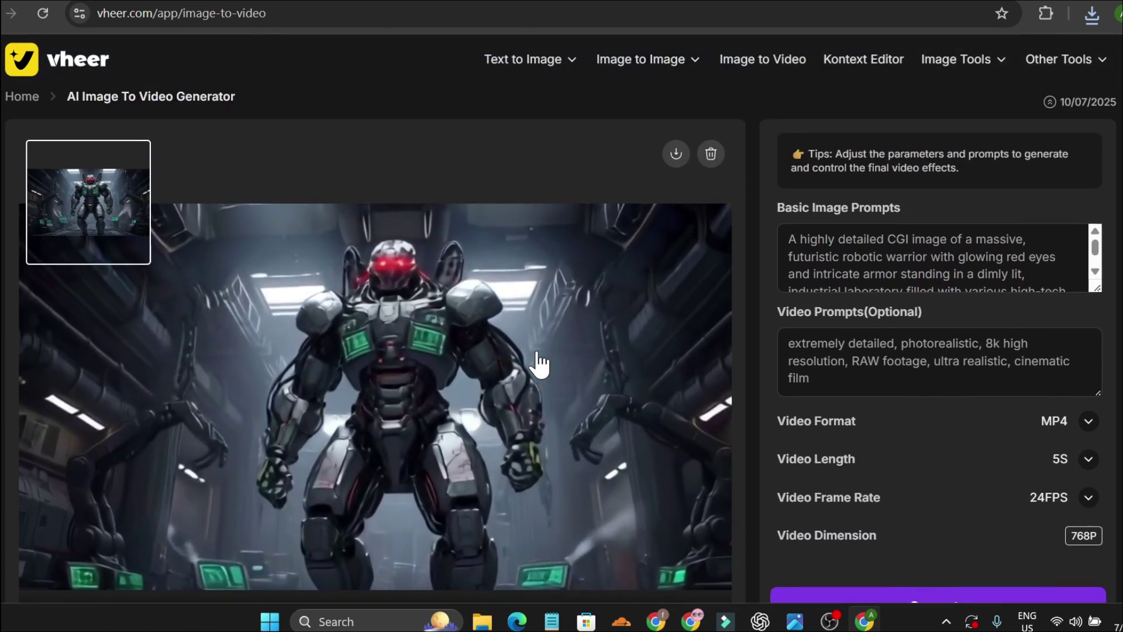
{"action": "scroll", "coordinate": [543, 374], "scroll_direction": "down", "scroll_amount": 2}
{"action": "scroll", "coordinate": [549, 383], "scroll_direction": "up", "scroll_amount": 2}
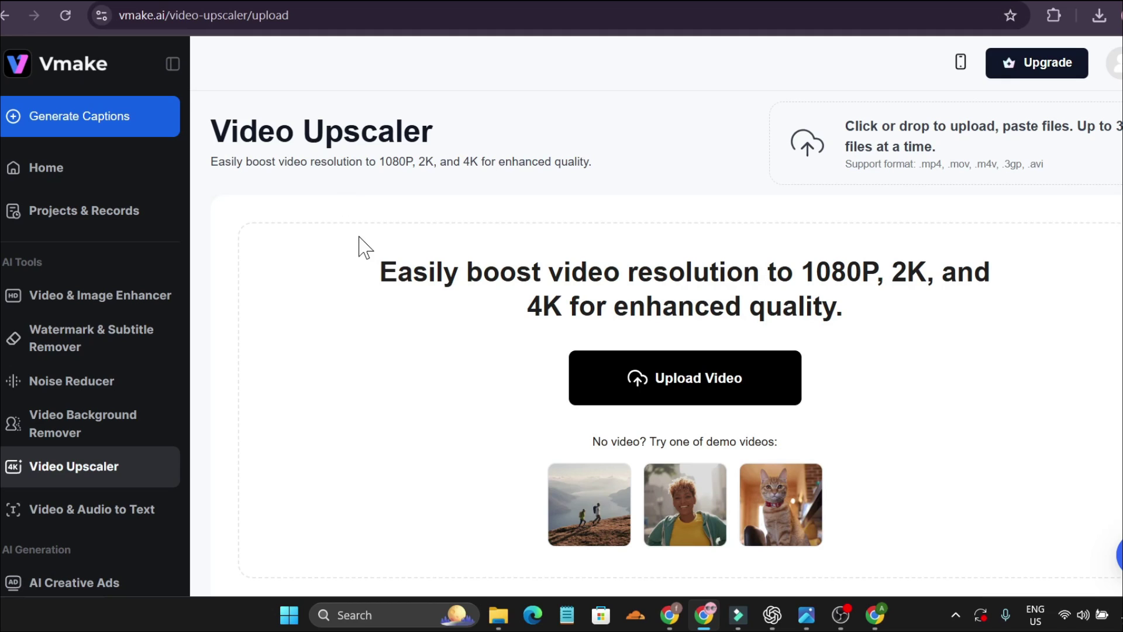
Upload the Google AI Studio robot video from Downloads into Vmake's Video Upscaler.
{"action": "left_click", "coordinate": [688, 378]}
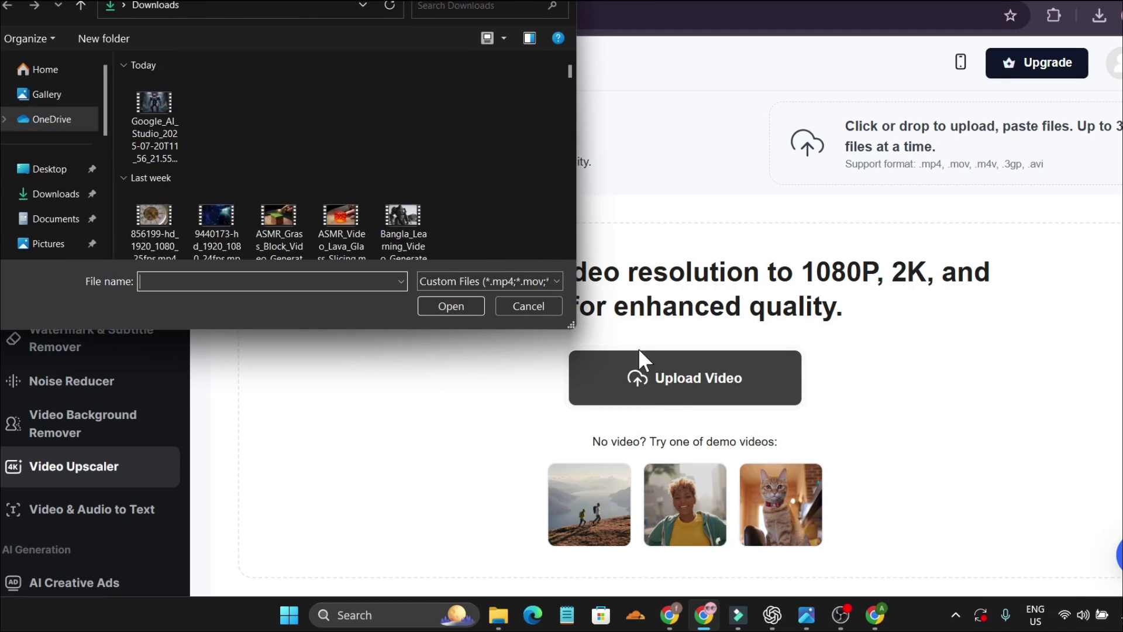
{"action": "left_click", "coordinate": [166, 114]}
{"action": "left_click", "coordinate": [452, 306]}
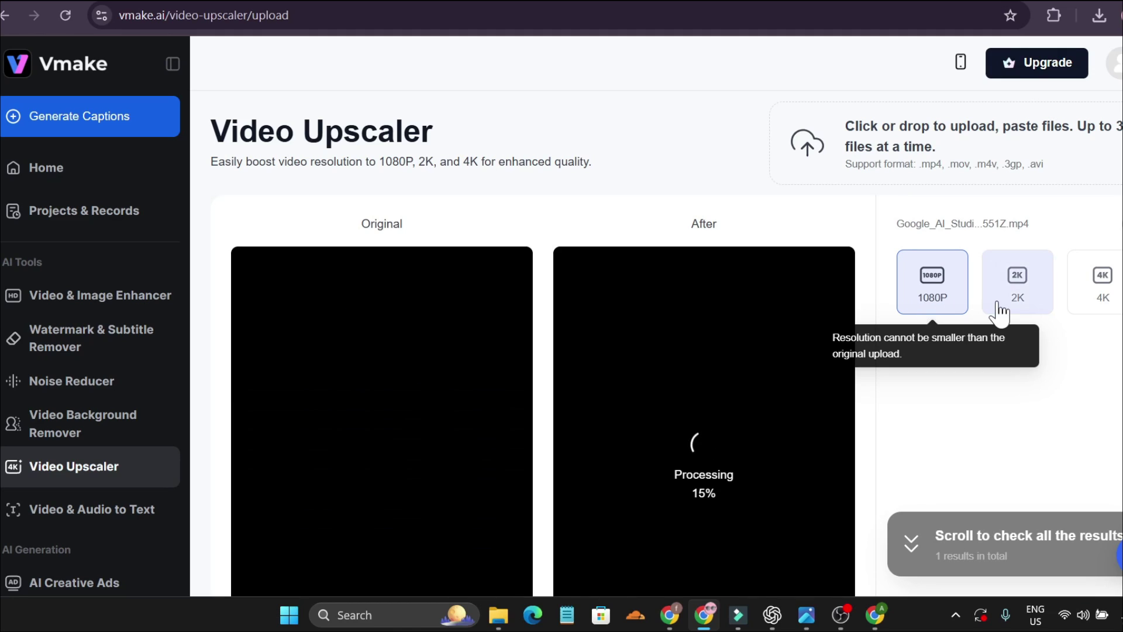
Start the before-and-after comparison of the upscaled robot video playing.
{"action": "scroll", "coordinate": [712, 380], "scroll_direction": "down", "scroll_amount": 2}
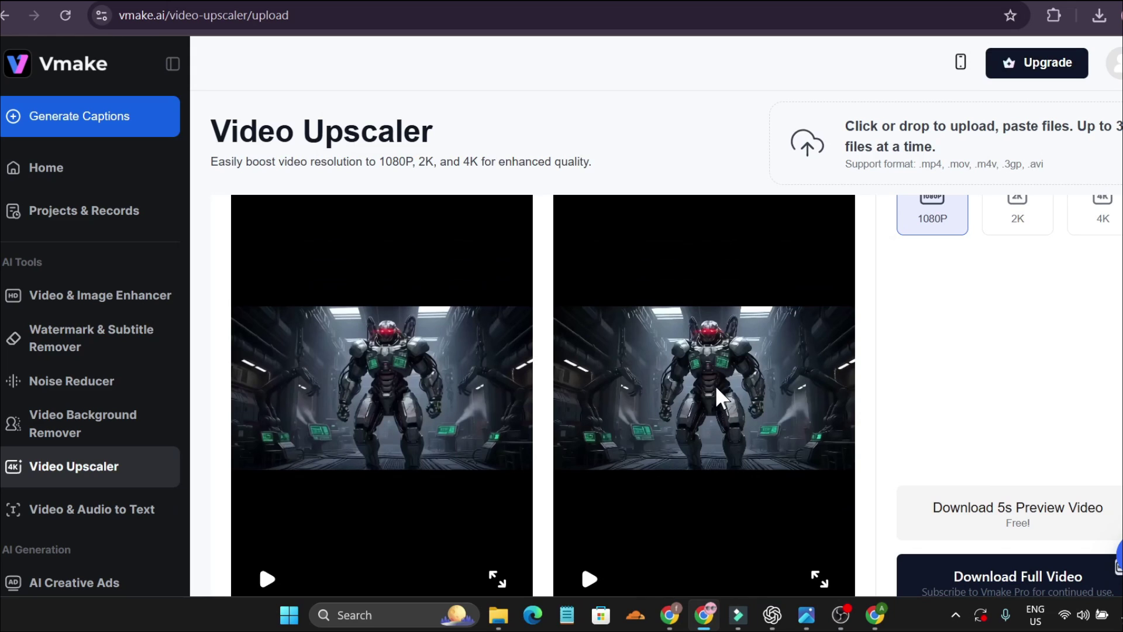
{"action": "scroll", "coordinate": [721, 397], "scroll_direction": "down", "scroll_amount": 2}
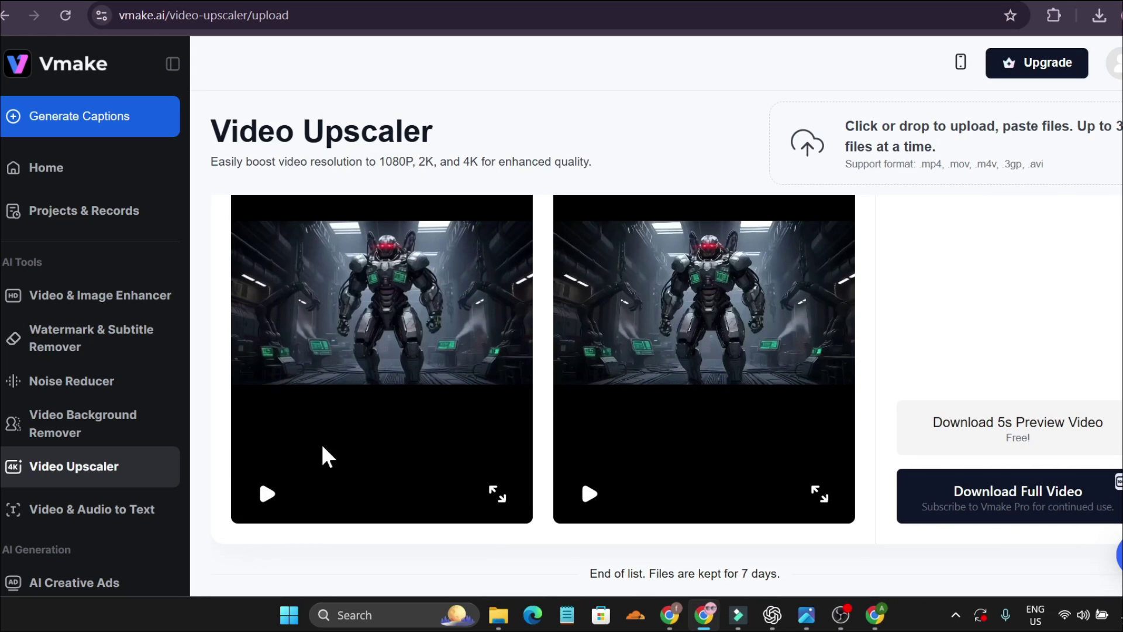
{"action": "left_click", "coordinate": [271, 496]}
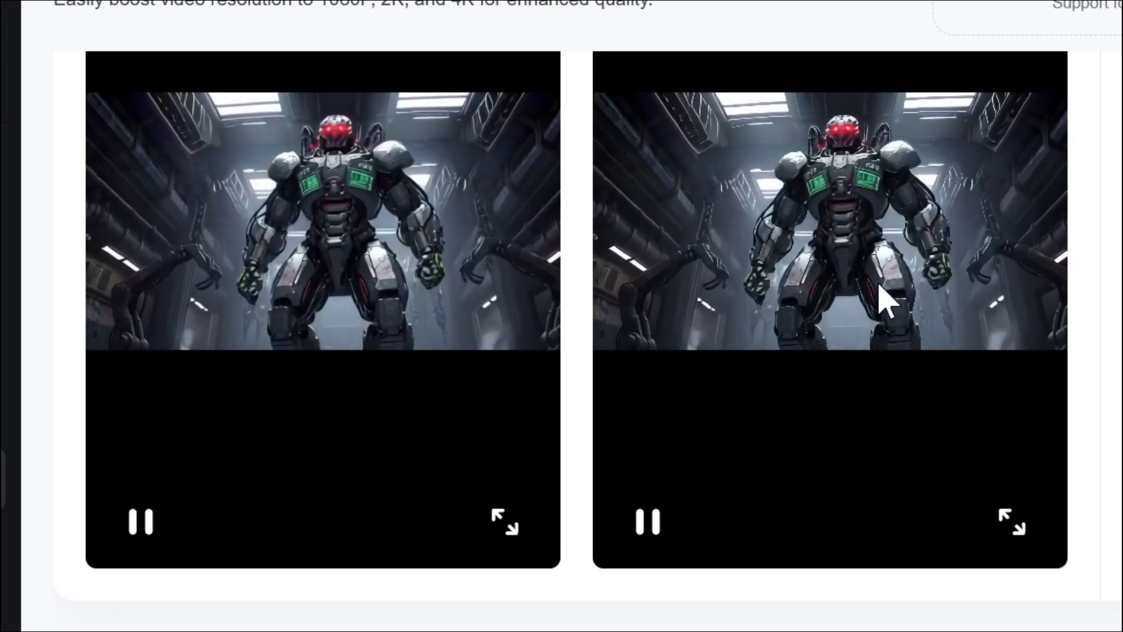
Watch the upscaled video in the enlarged player, then replay both versions side by side.
{"action": "left_click", "coordinate": [1006, 522]}
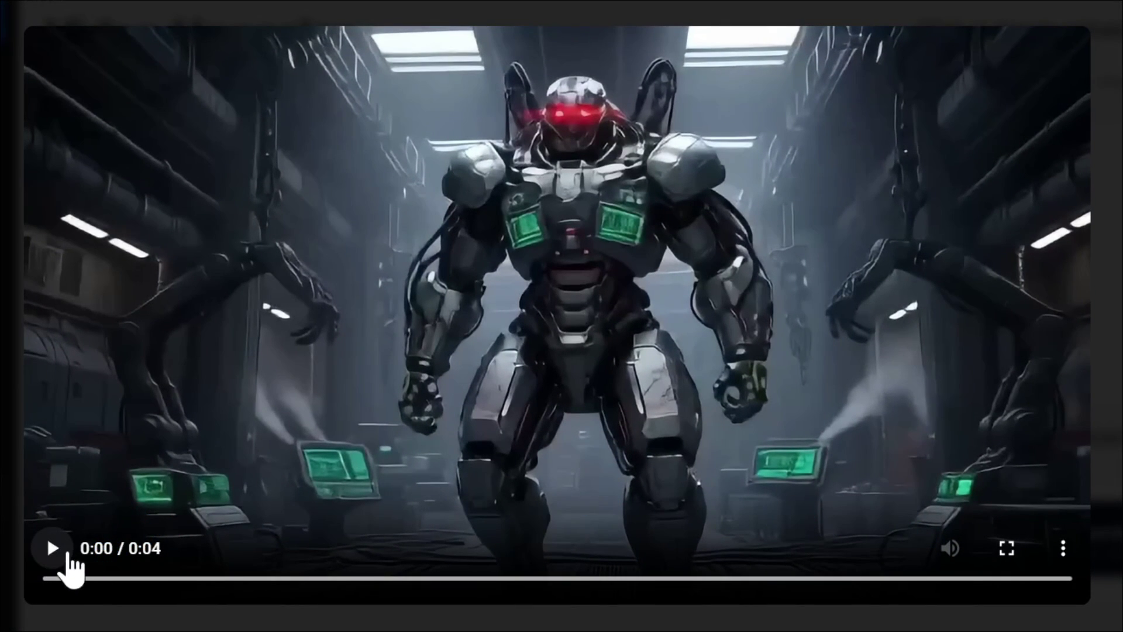
{"action": "left_click", "coordinate": [53, 548]}
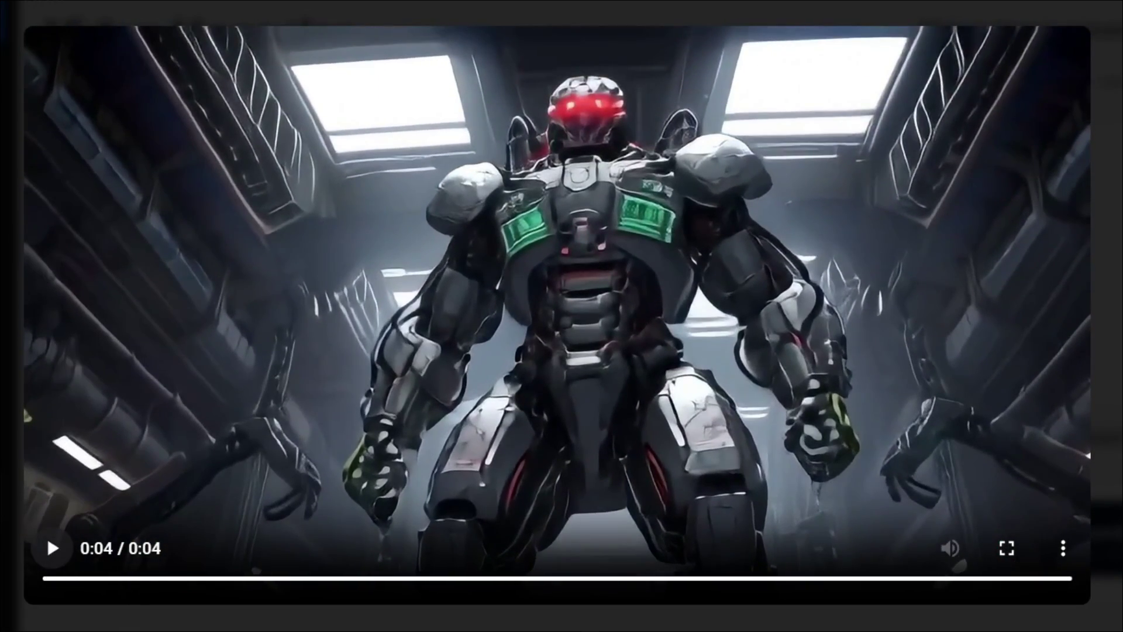
{"action": "key", "text": "Escape"}
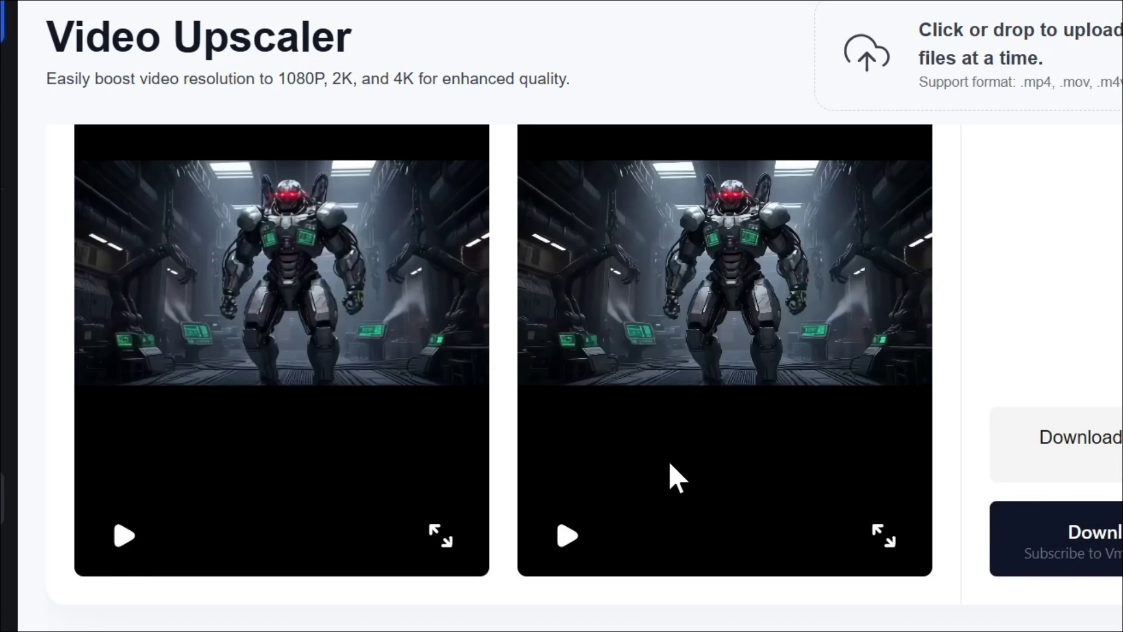
{"action": "left_click", "coordinate": [123, 535]}
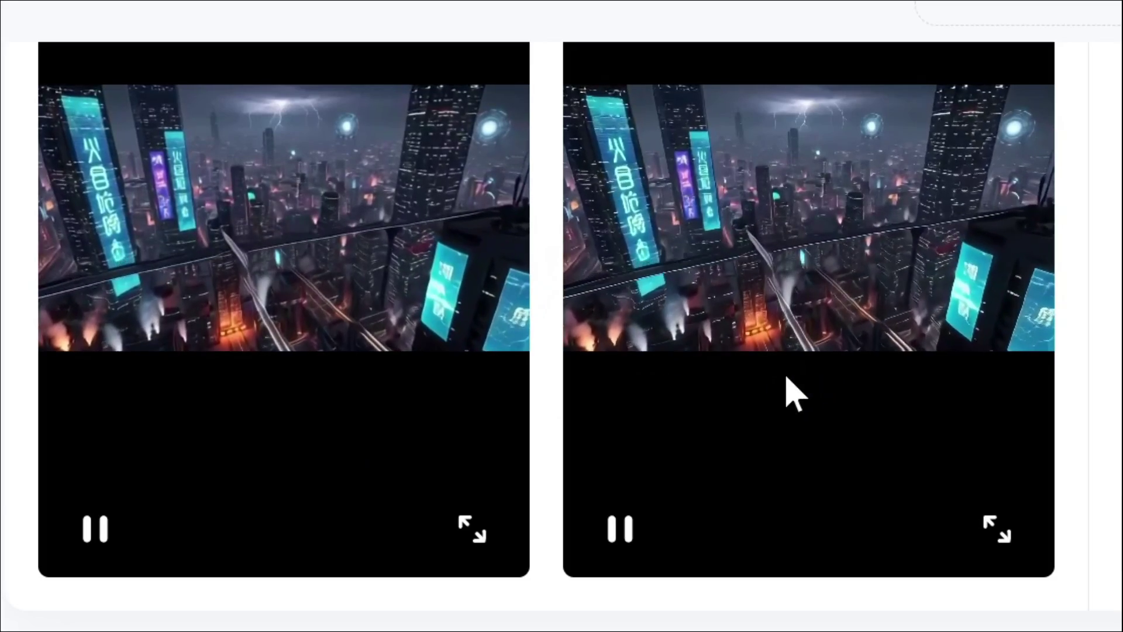
Pause, resume and replay the original-versus-upscaled comparison clips.
{"action": "left_click", "coordinate": [694, 456]}
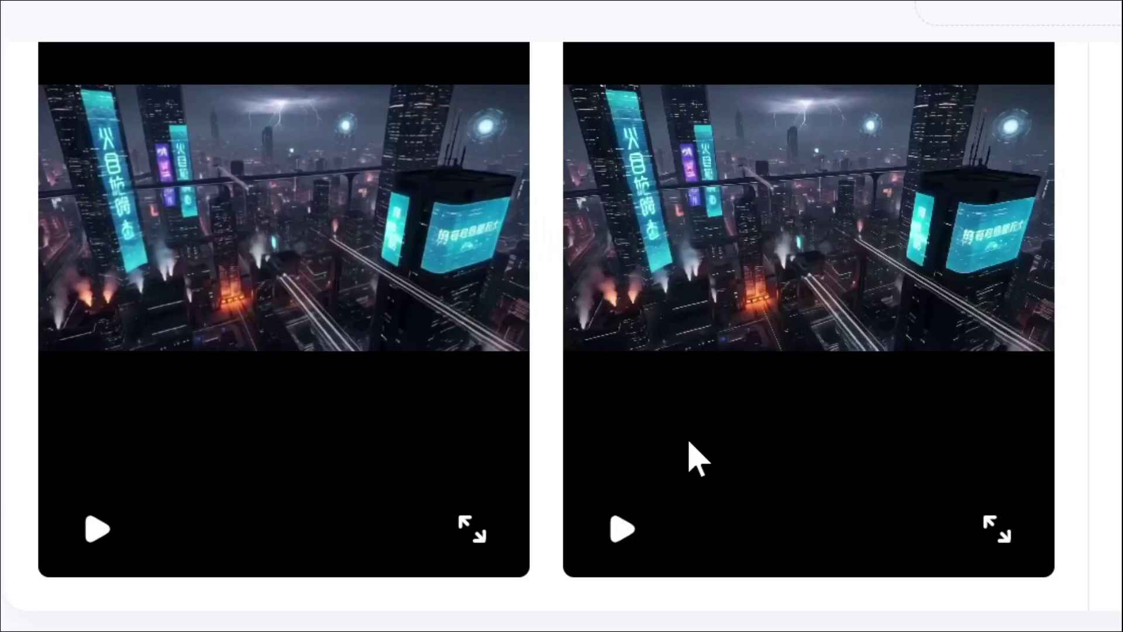
{"action": "left_click", "coordinate": [101, 535]}
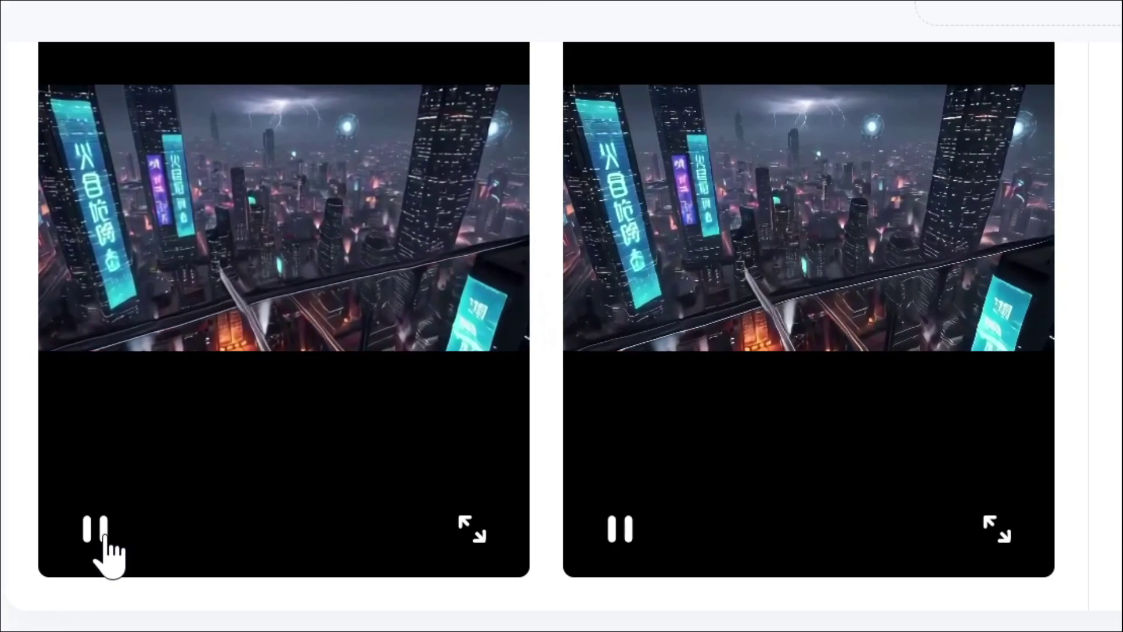
{"action": "left_click", "coordinate": [100, 535]}
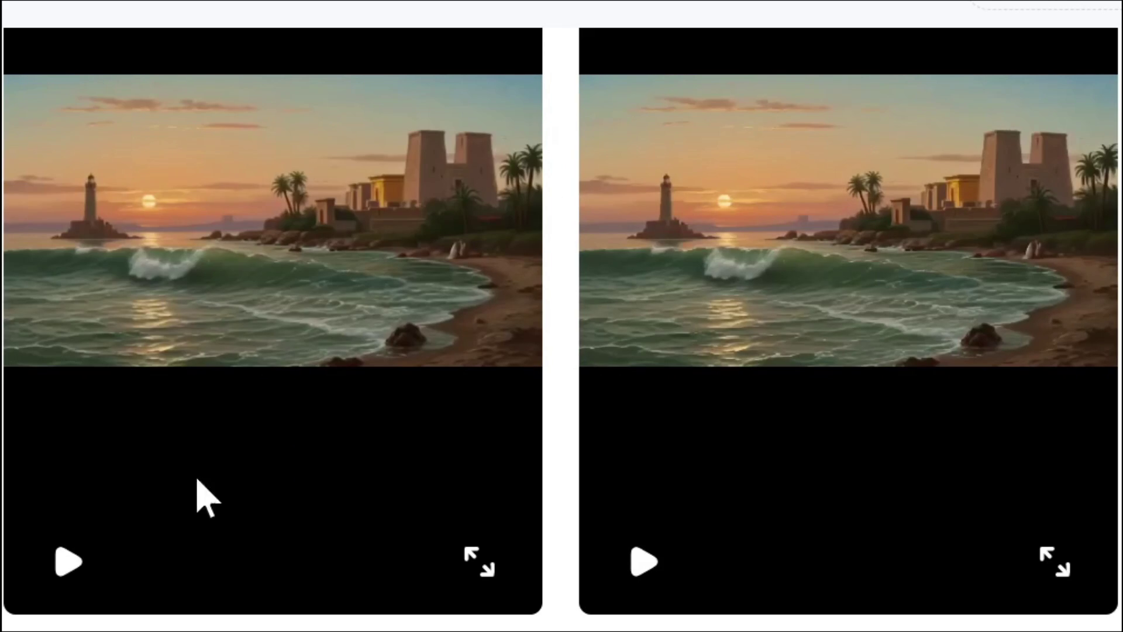
{"action": "left_click", "coordinate": [68, 562]}
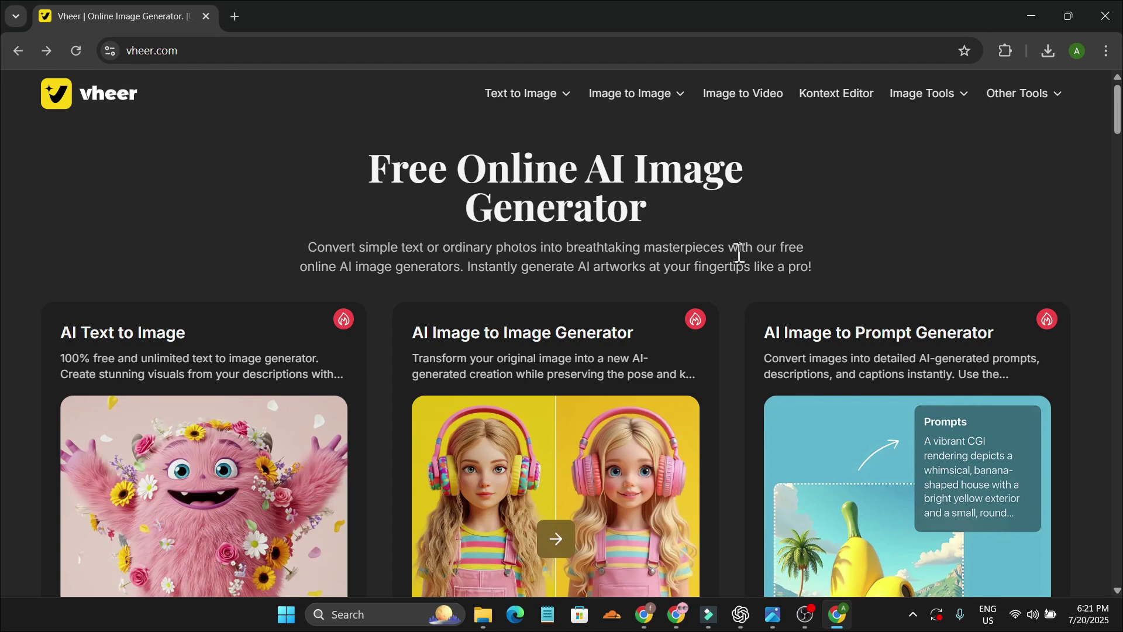
Scroll down Vheer's home page and open Explore All Tools.
{"action": "scroll", "coordinate": [736, 266], "scroll_direction": "down", "scroll_amount": 10}
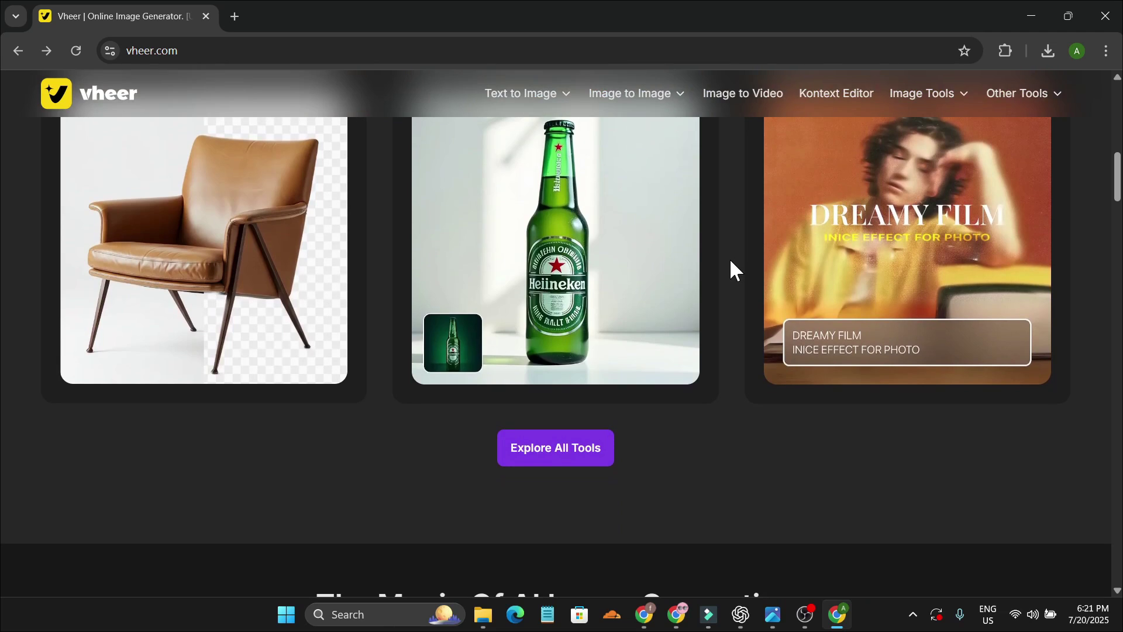
{"action": "scroll", "coordinate": [729, 258], "scroll_direction": "down", "scroll_amount": 3}
{"action": "scroll", "coordinate": [728, 258], "scroll_direction": "up", "scroll_amount": 9}
{"action": "scroll", "coordinate": [729, 258], "scroll_direction": "down", "scroll_amount": 4}
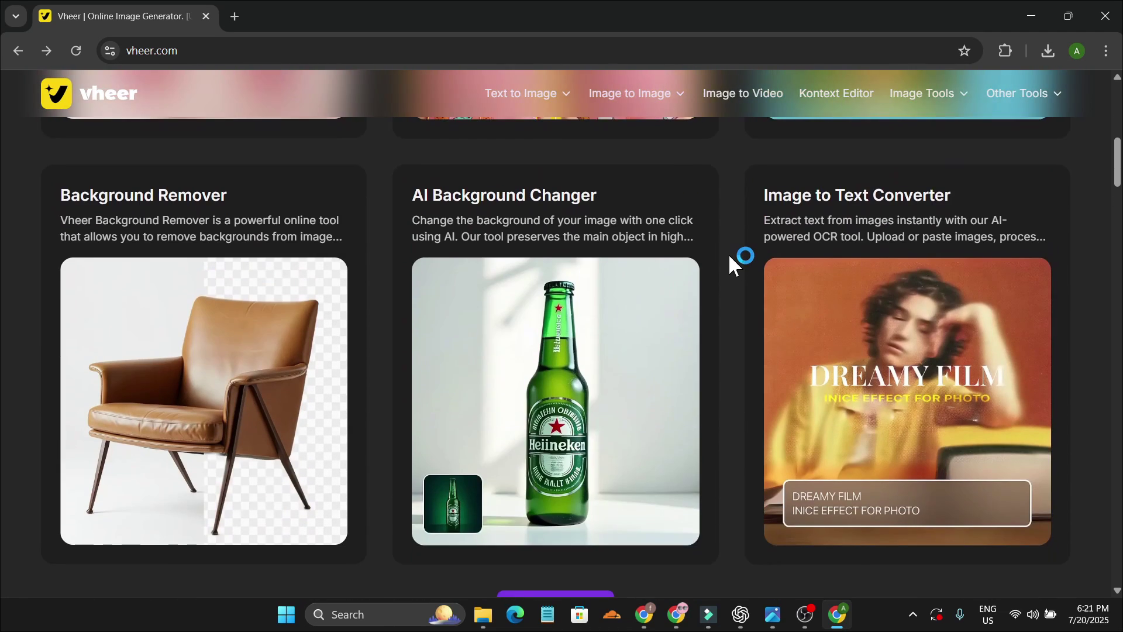
{"action": "scroll", "coordinate": [730, 258], "scroll_direction": "down", "scroll_amount": 3}
{"action": "left_click", "coordinate": [555, 448]}
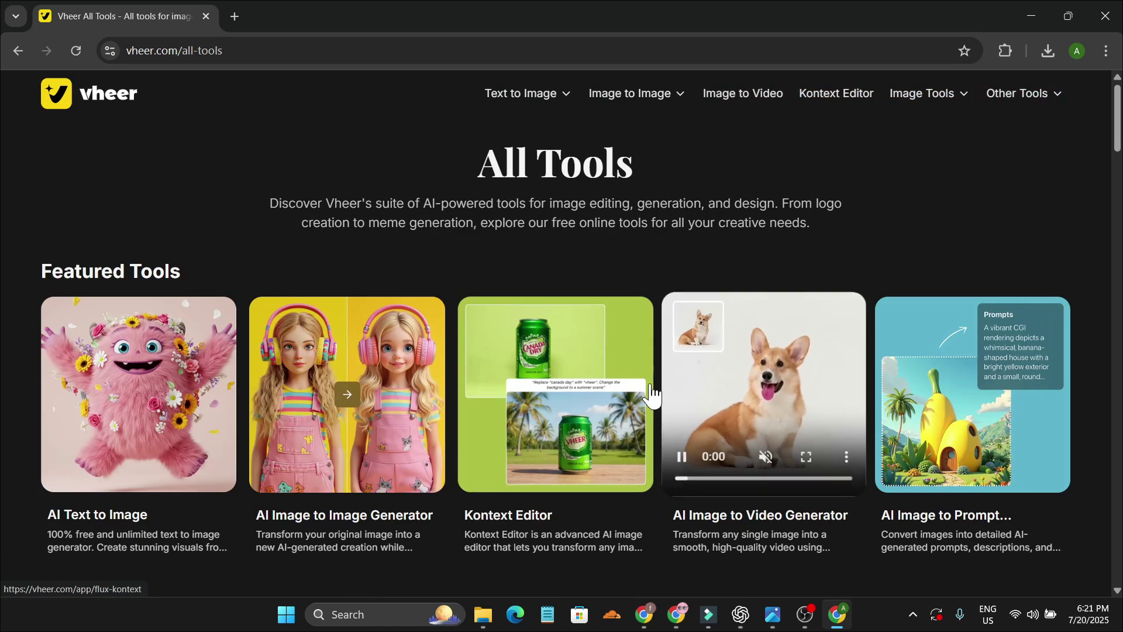
Browse the All Tools sections from Featured Tools down to Image Generators like AI Food Generator.
{"action": "scroll", "coordinate": [661, 402], "scroll_direction": "down", "scroll_amount": 1}
{"action": "scroll", "coordinate": [662, 402], "scroll_direction": "down", "scroll_amount": 7}
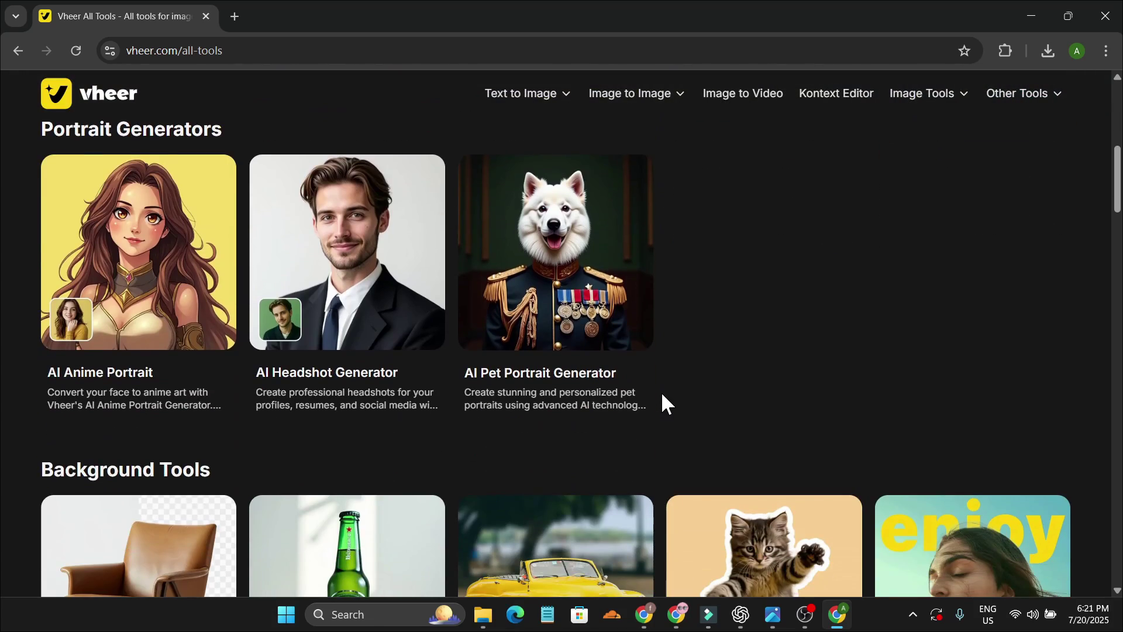
{"action": "scroll", "coordinate": [661, 401], "scroll_direction": "down", "scroll_amount": 7}
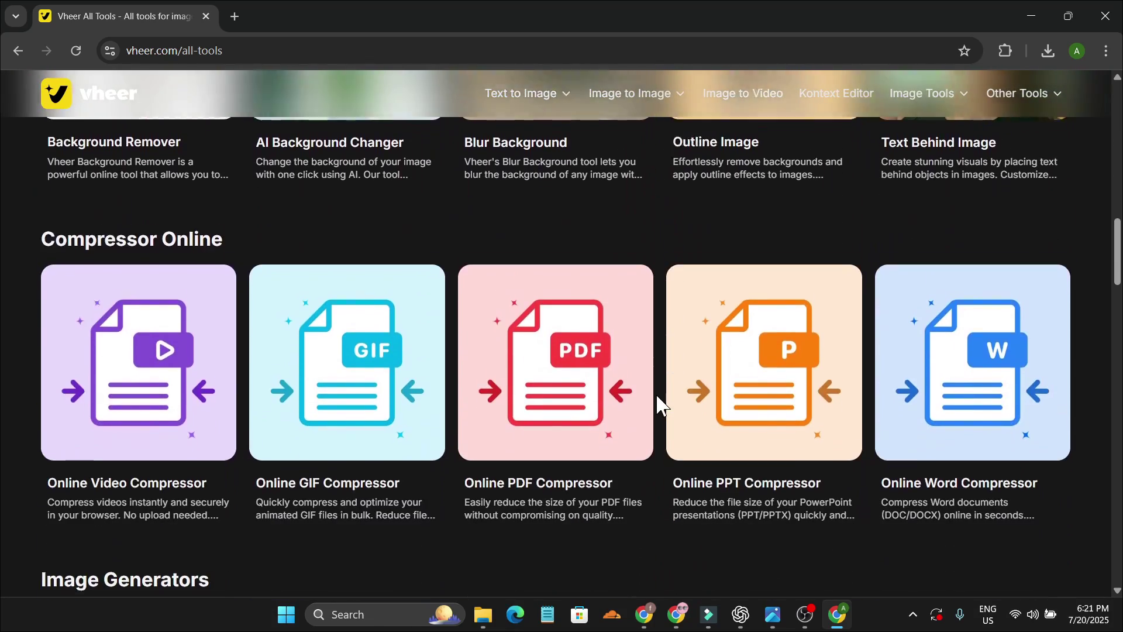
{"action": "scroll", "coordinate": [658, 403], "scroll_direction": "down", "scroll_amount": 15}
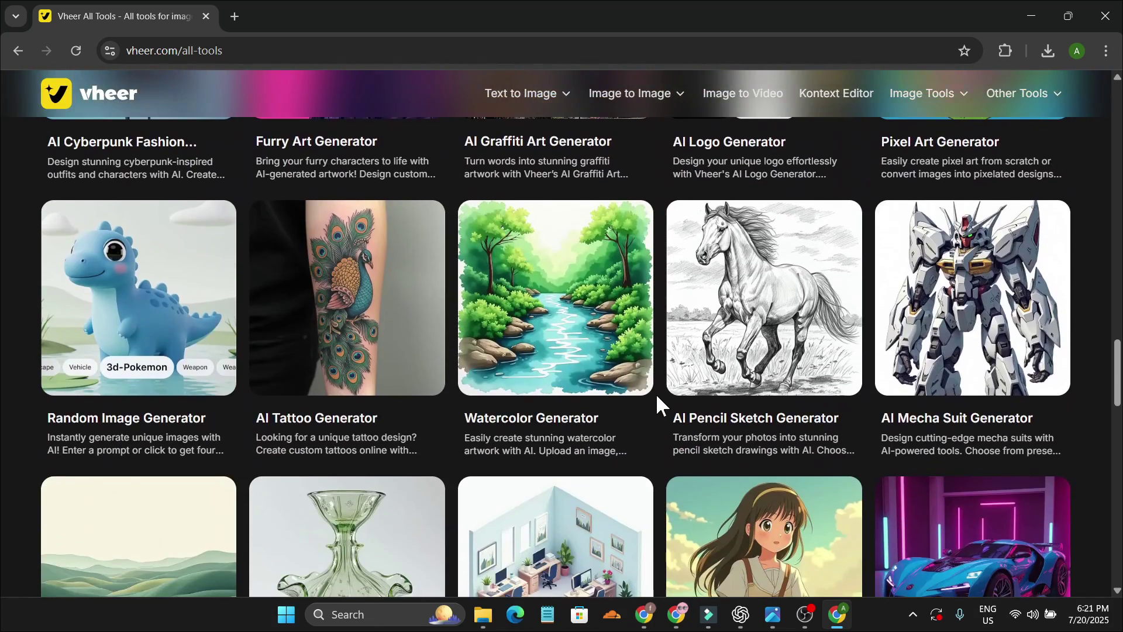
{"action": "scroll", "coordinate": [658, 403], "scroll_direction": "down", "scroll_amount": 4}
{"action": "scroll", "coordinate": [658, 404], "scroll_direction": "down", "scroll_amount": 3}
{"action": "scroll", "coordinate": [658, 404], "scroll_direction": "up", "scroll_amount": 7}
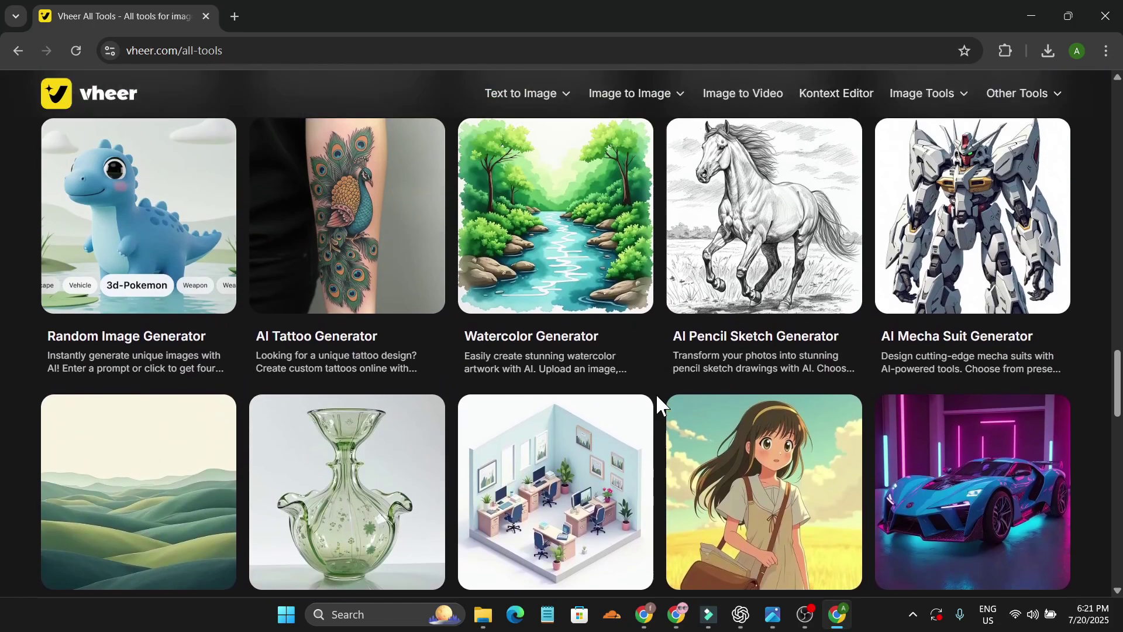
{"action": "scroll", "coordinate": [658, 404], "scroll_direction": "up", "scroll_amount": 8}
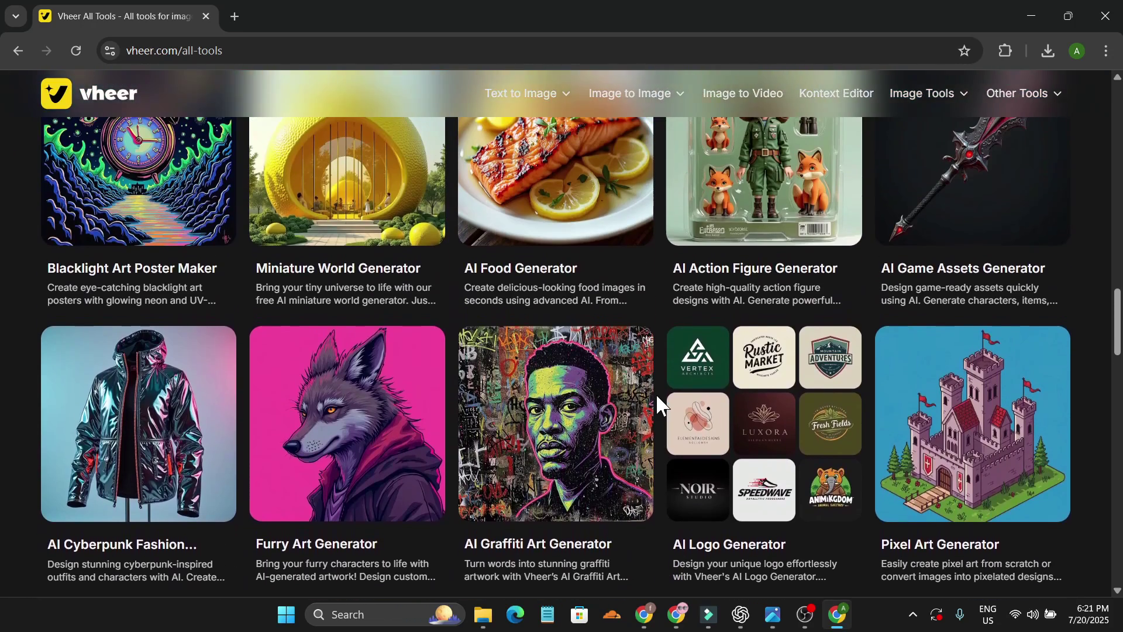
{"action": "scroll", "coordinate": [658, 404], "scroll_direction": "up", "scroll_amount": 2}
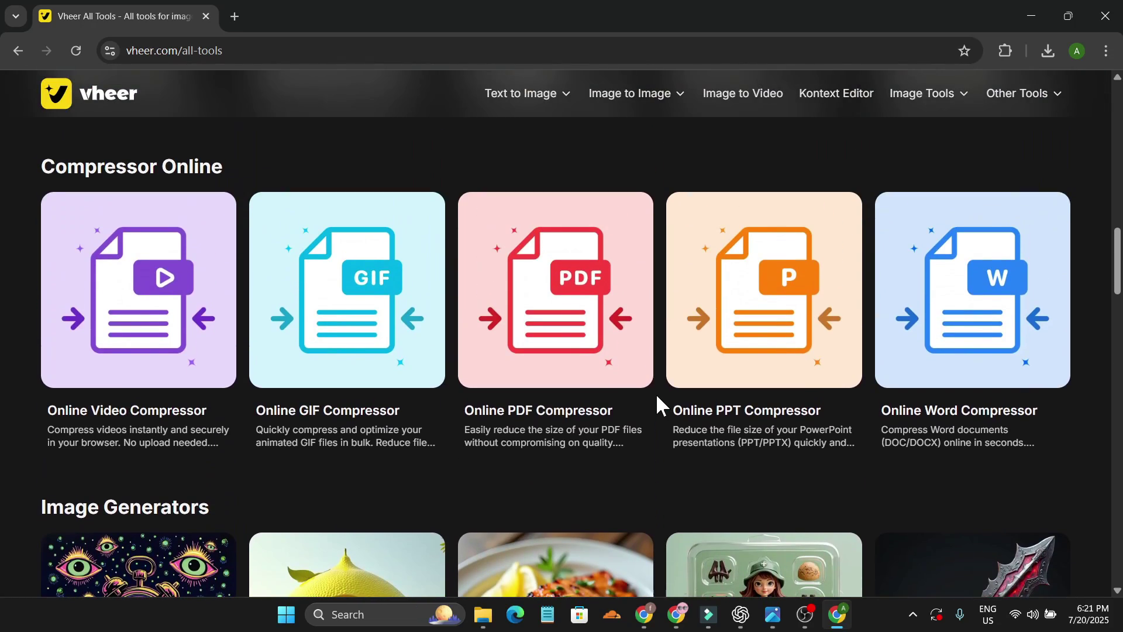
{"action": "scroll", "coordinate": [658, 404], "scroll_direction": "up", "scroll_amount": 10}
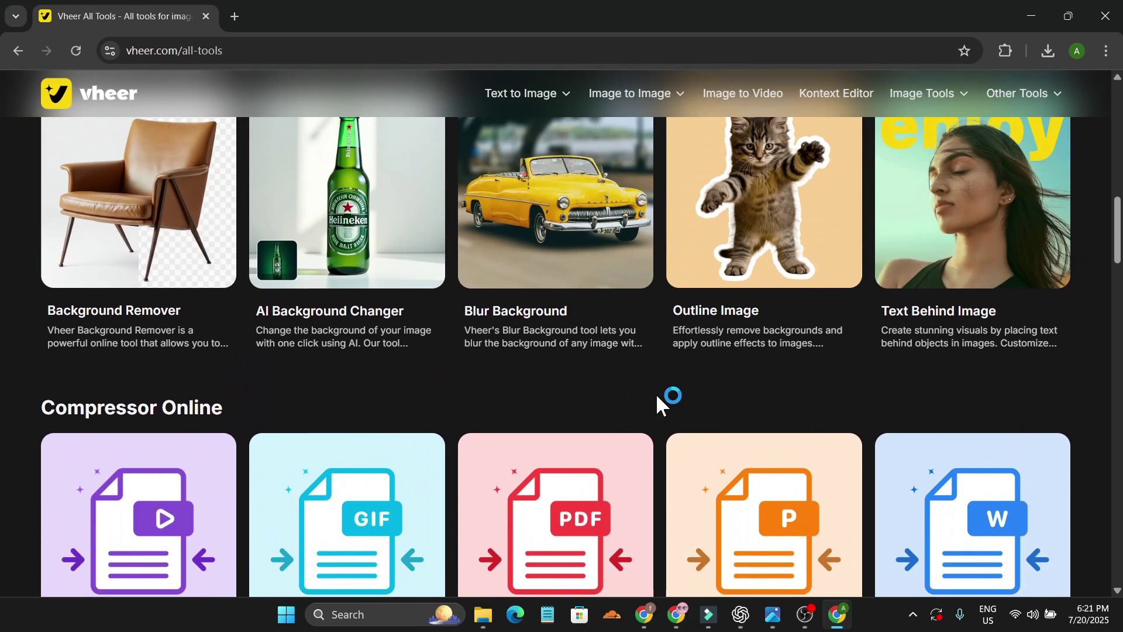
{"action": "scroll", "coordinate": [658, 403], "scroll_direction": "up", "scroll_amount": 7}
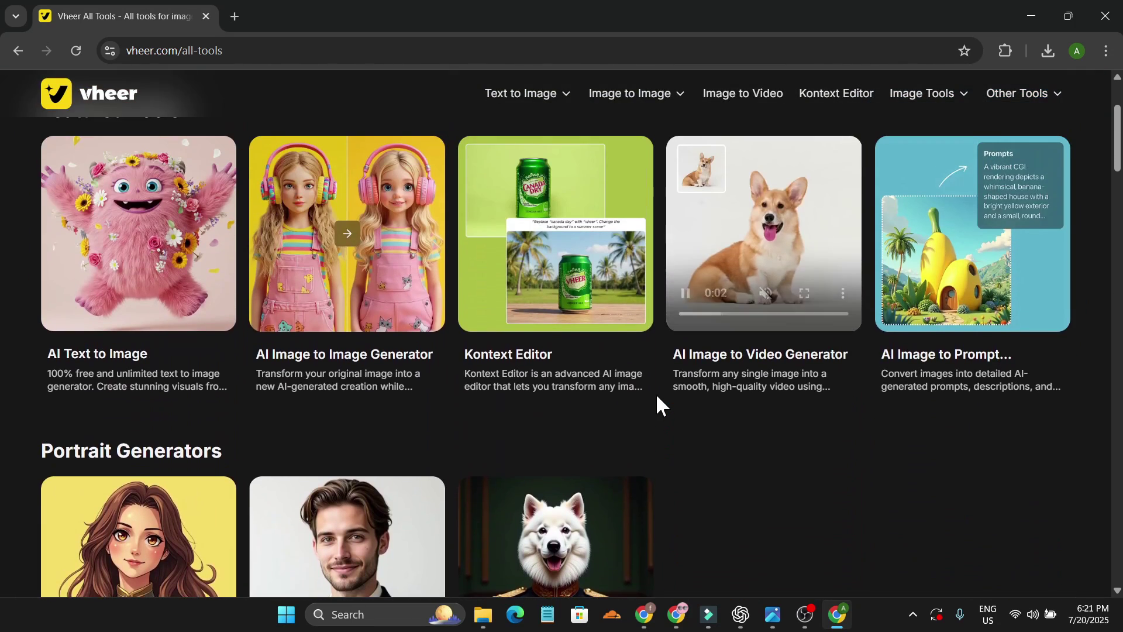
{"action": "scroll", "coordinate": [658, 403], "scroll_direction": "down", "scroll_amount": 20}
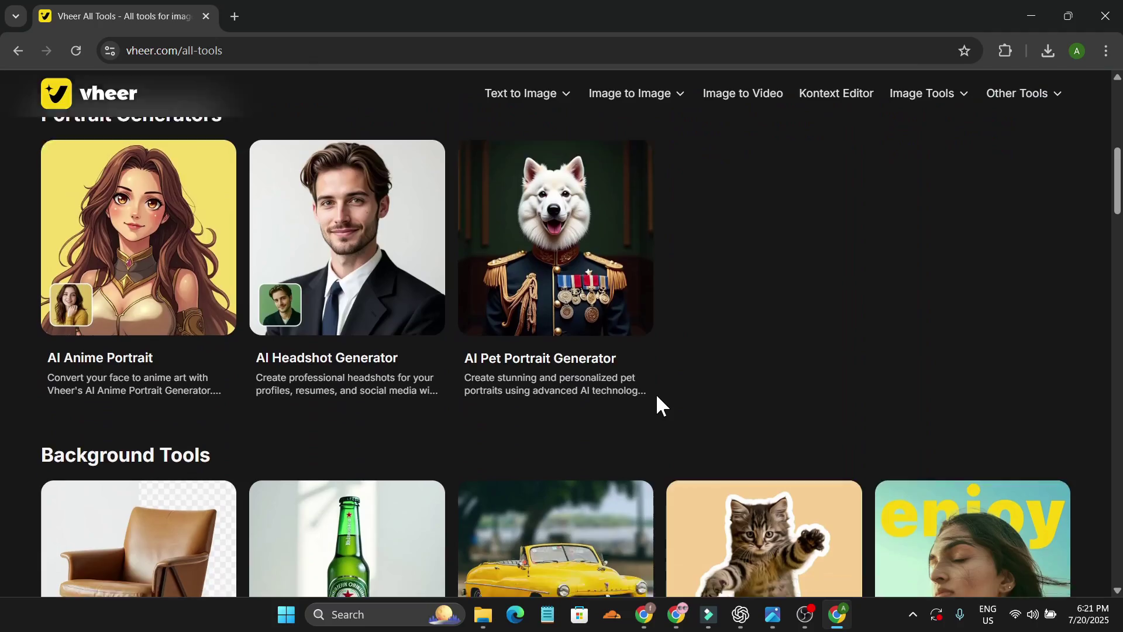
{"action": "scroll", "coordinate": [658, 403], "scroll_direction": "down", "scroll_amount": 20}
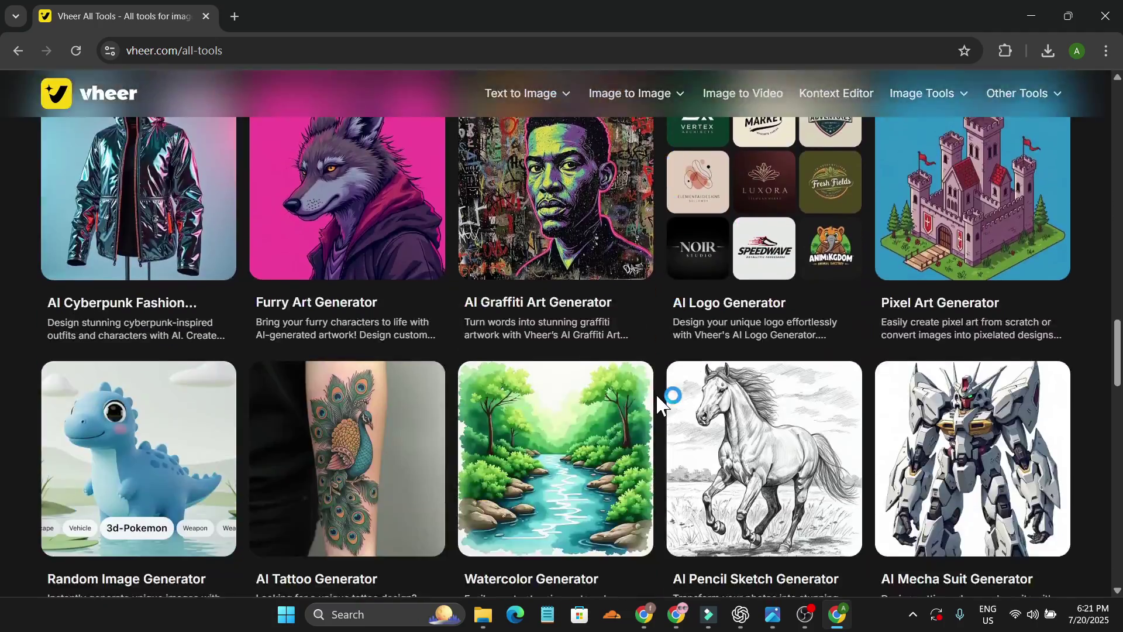
{"action": "scroll", "coordinate": [658, 403], "scroll_direction": "up", "scroll_amount": 20}
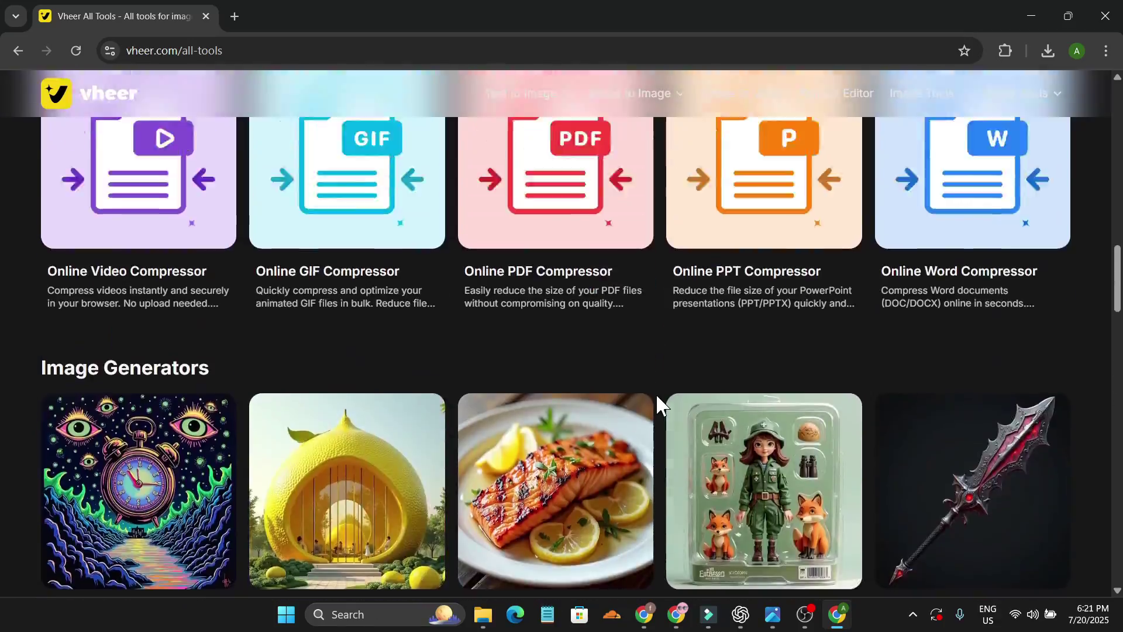